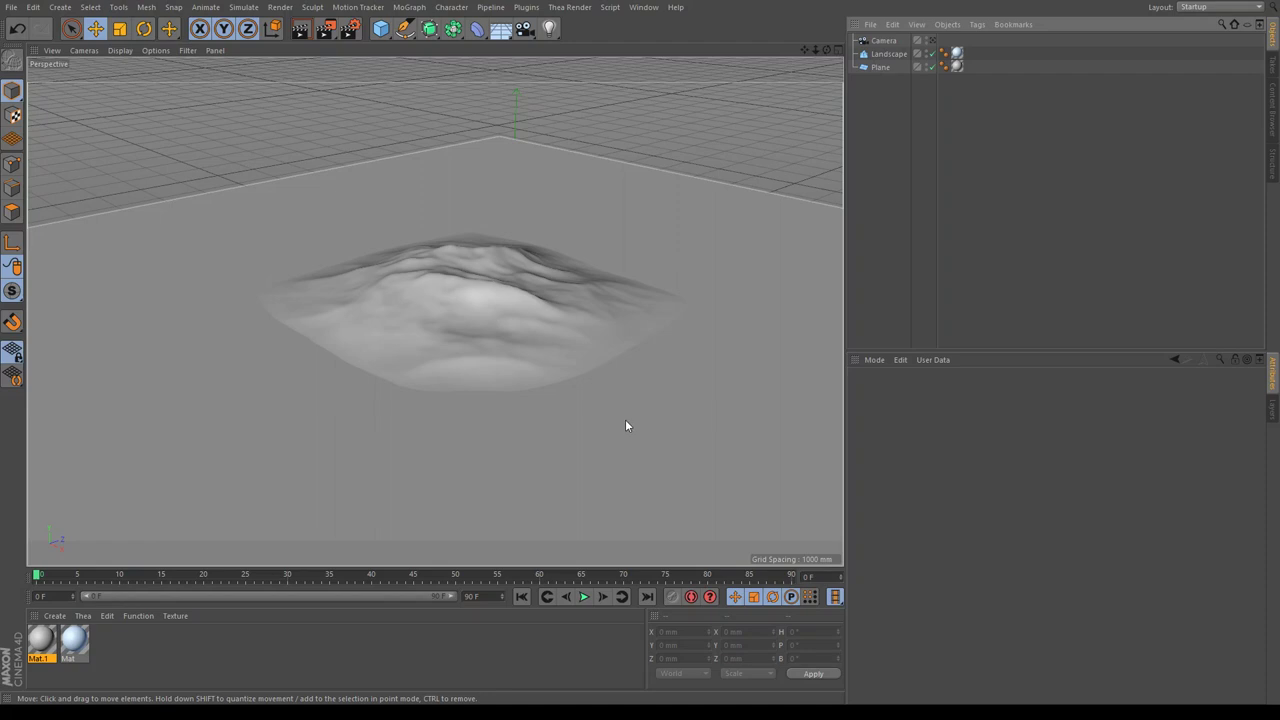
Add a spot light to the scene and raise it above the plane
scroll(624, 420, "down", 5)
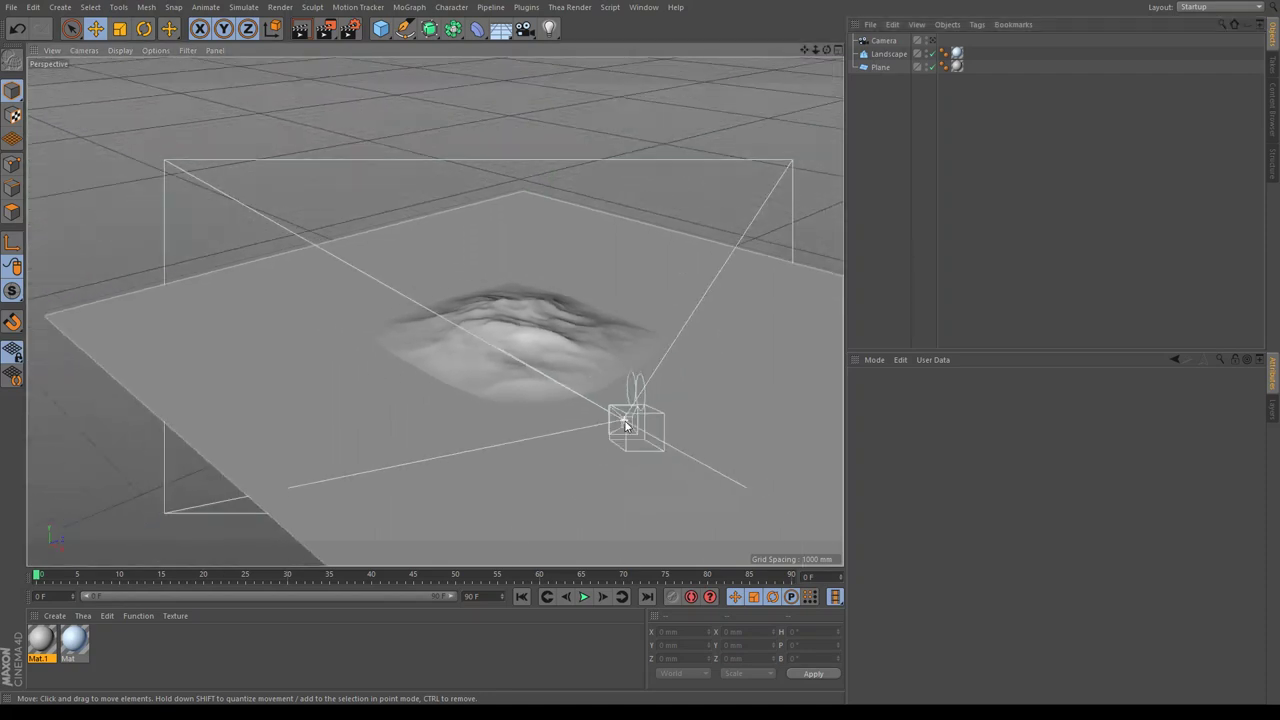
left_click_drag(829, 50, 434, 308)
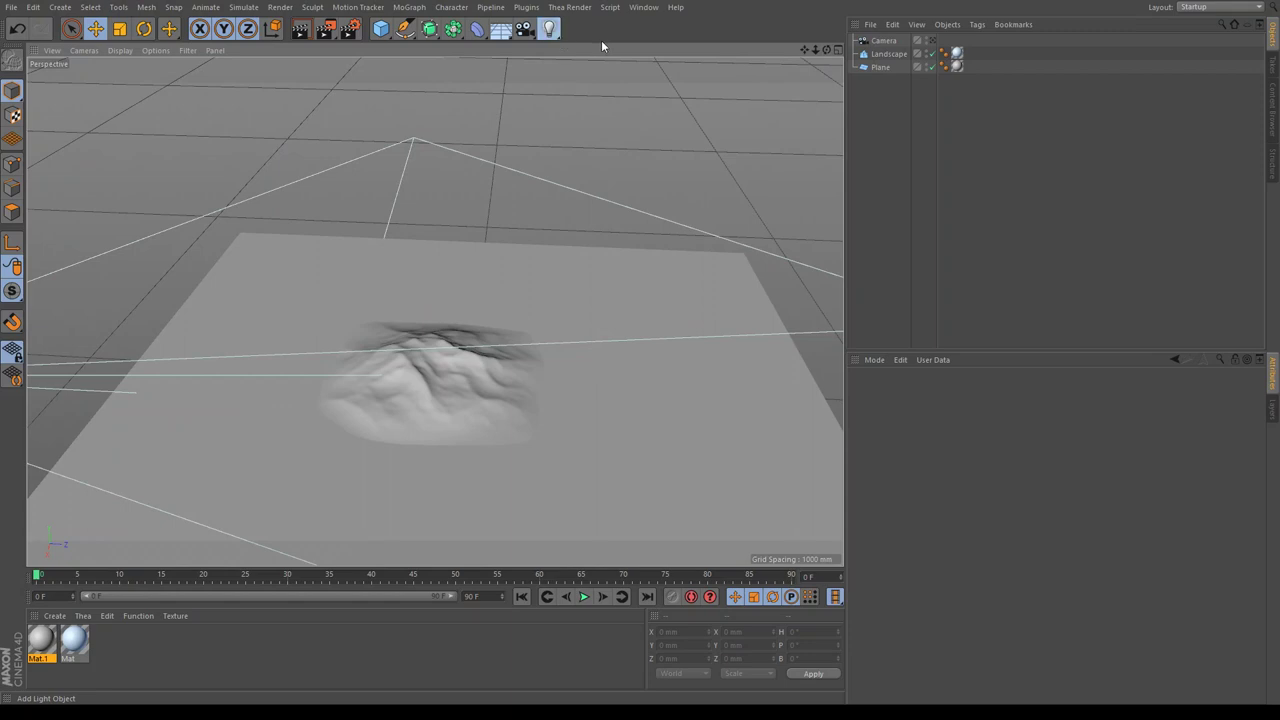
left_click(549, 28)
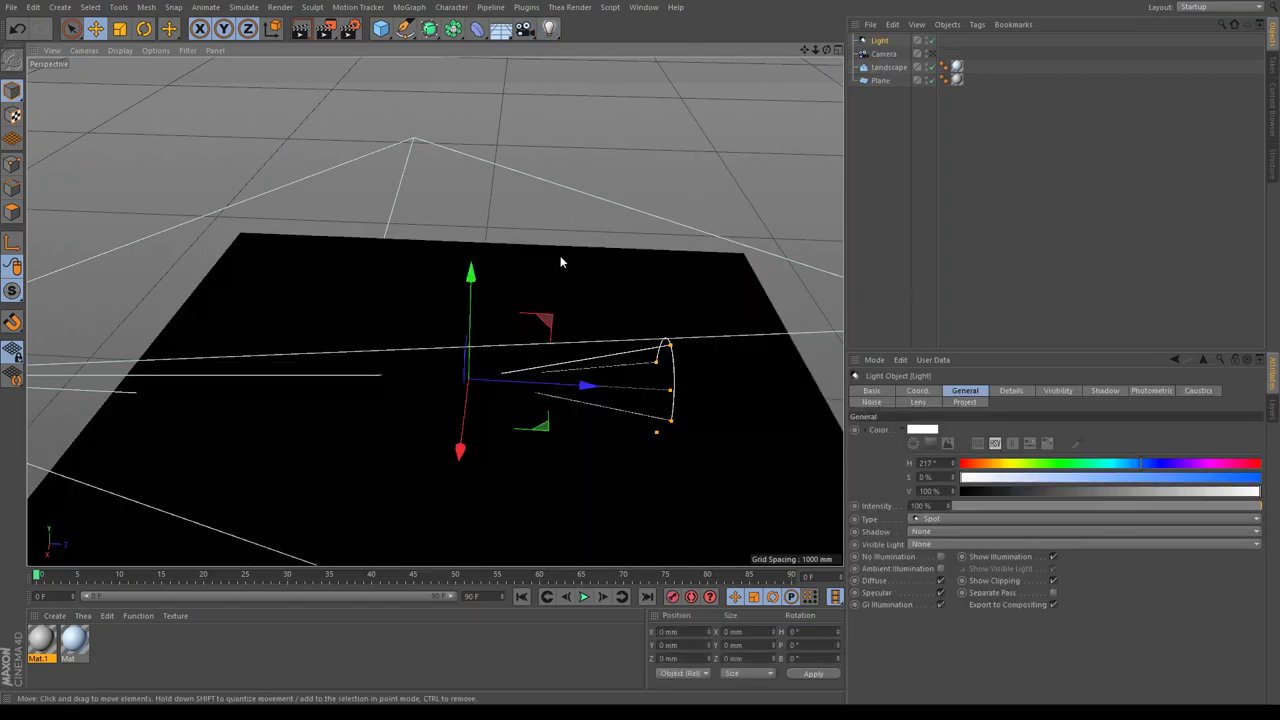
left_click_drag(572, 388, 387, 373)
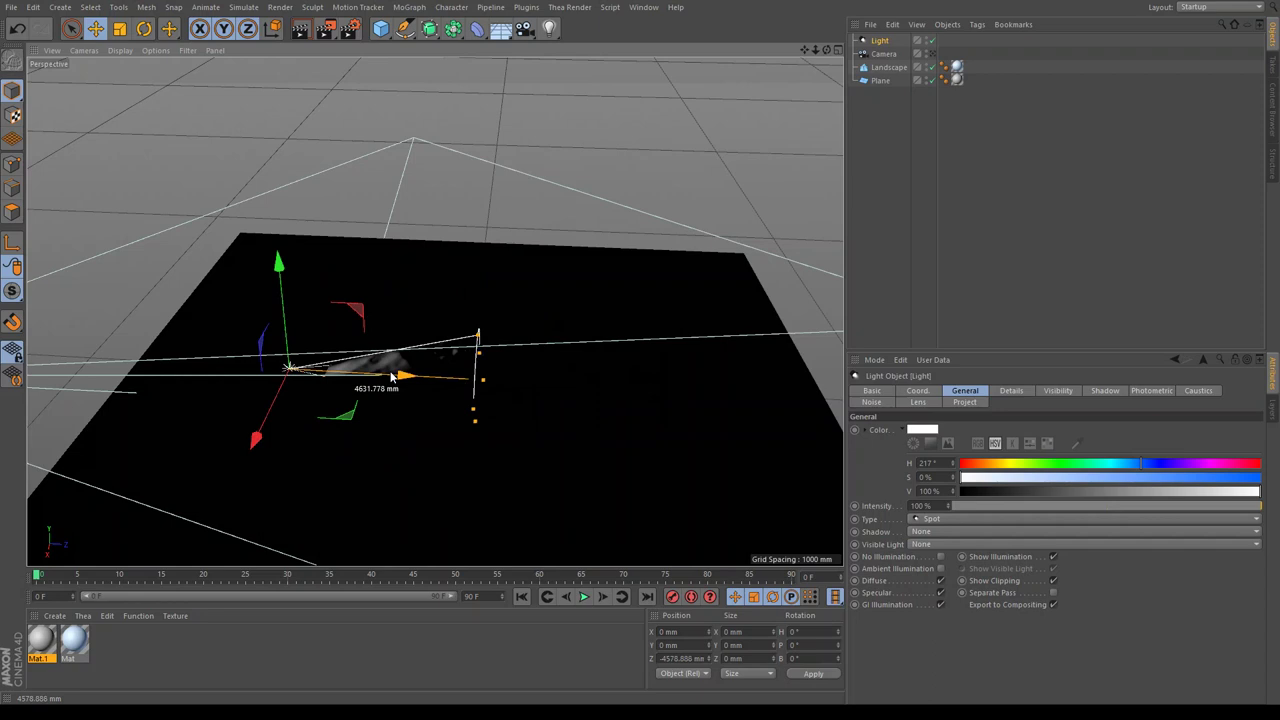
left_click_drag(281, 268, 269, 150)
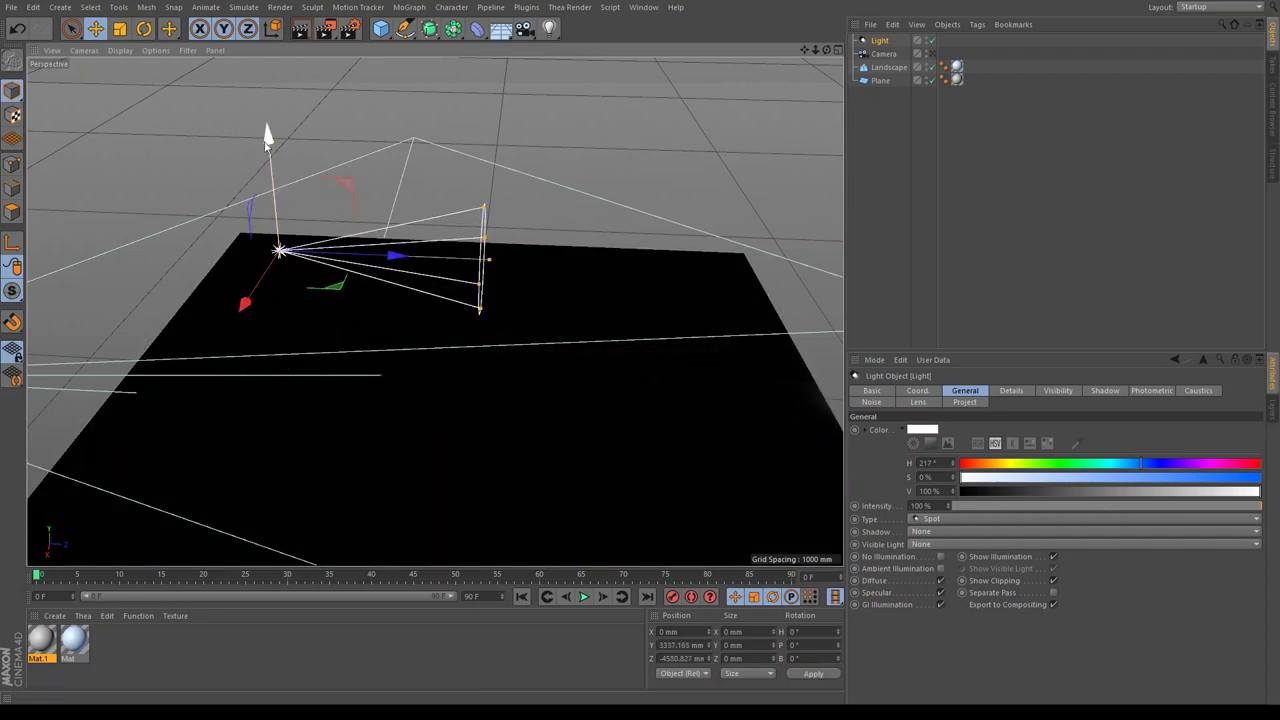
Tilt the spotlight down toward the landscape and shift it higher and left
left_click(143, 28)
left_click_drag(336, 205, 363, 255)
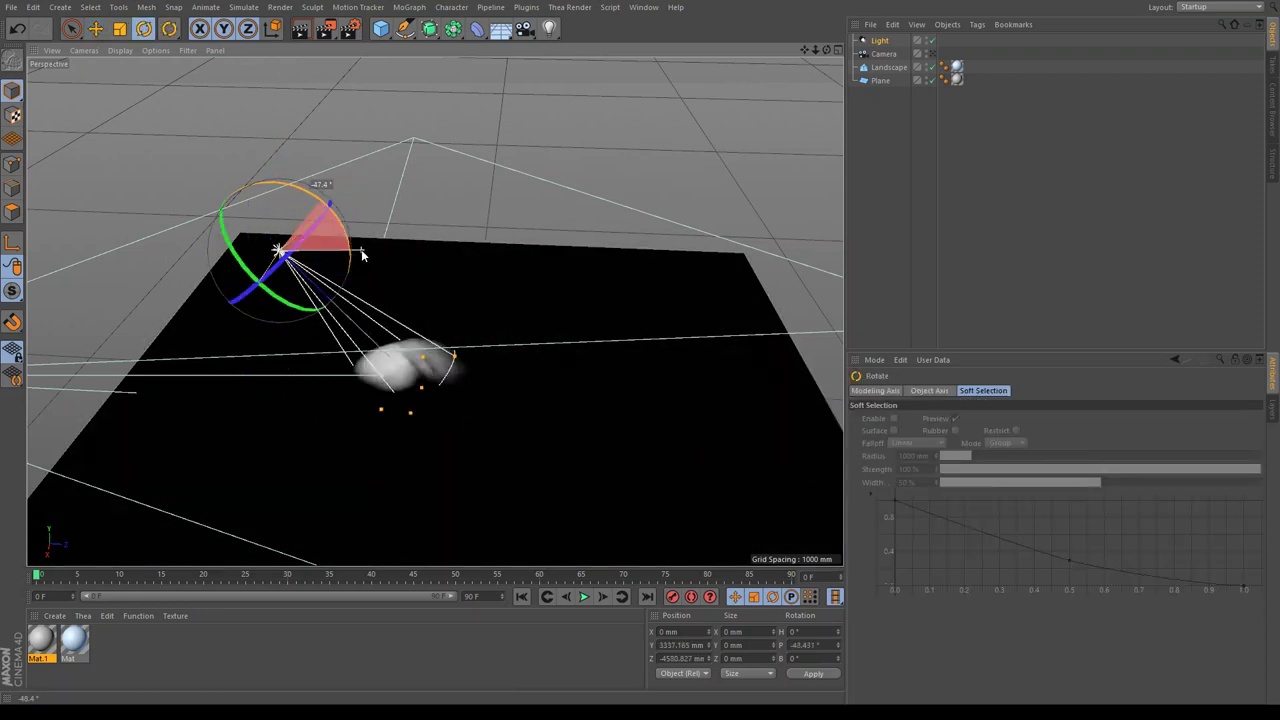
left_click(95, 28)
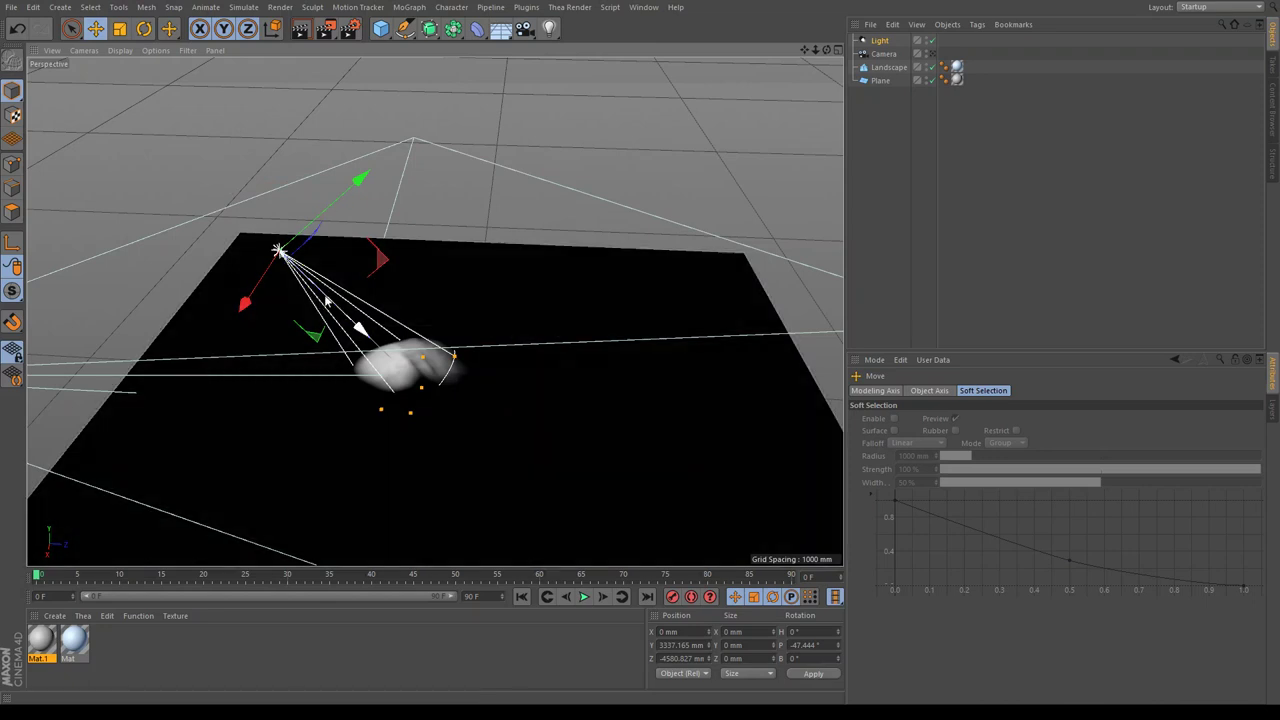
mouse_move(363, 325)
left_mouse_down()
mouse_move(234, 218)
mouse_move(309, 216)
left_mouse_up()
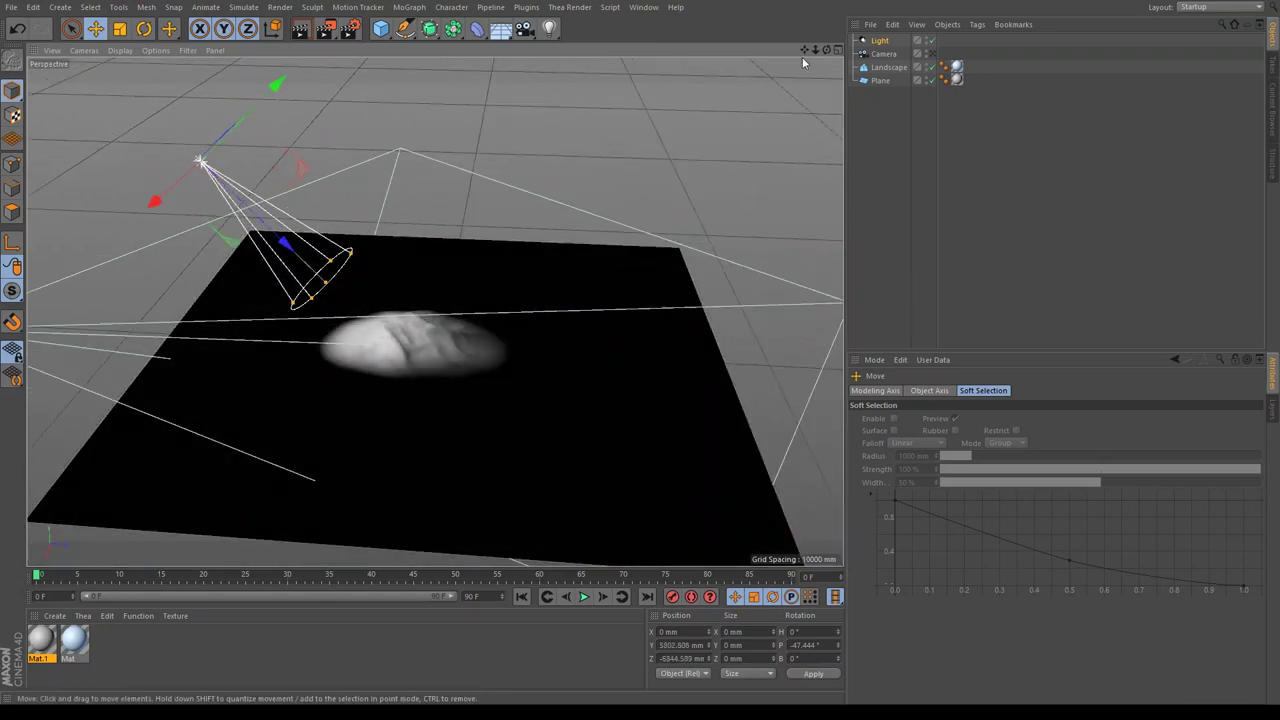
Lift the spotlight higher and pitch it further down so its lit circle widens
mouse_move(804, 49)
left_mouse_down()
mouse_move(435, 312)
mouse_move(440, 103)
mouse_move(349, 142)
left_mouse_up()
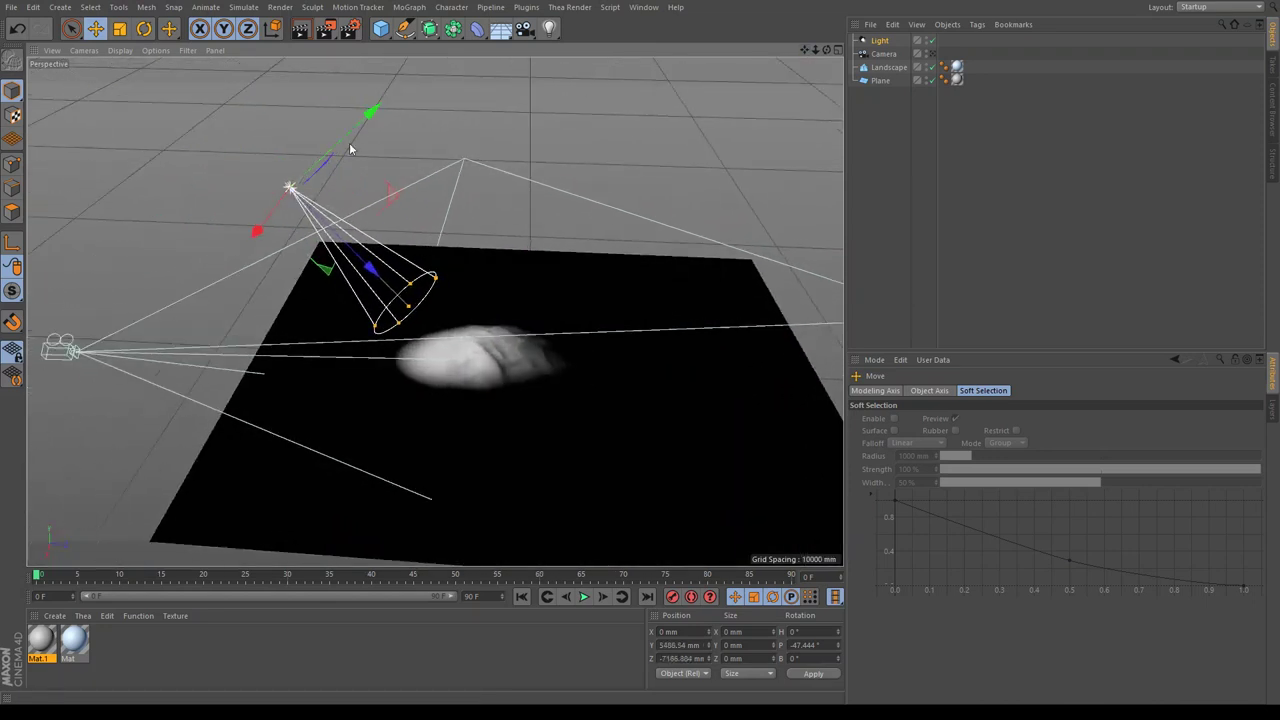
left_click_drag(332, 233, 286, 150)
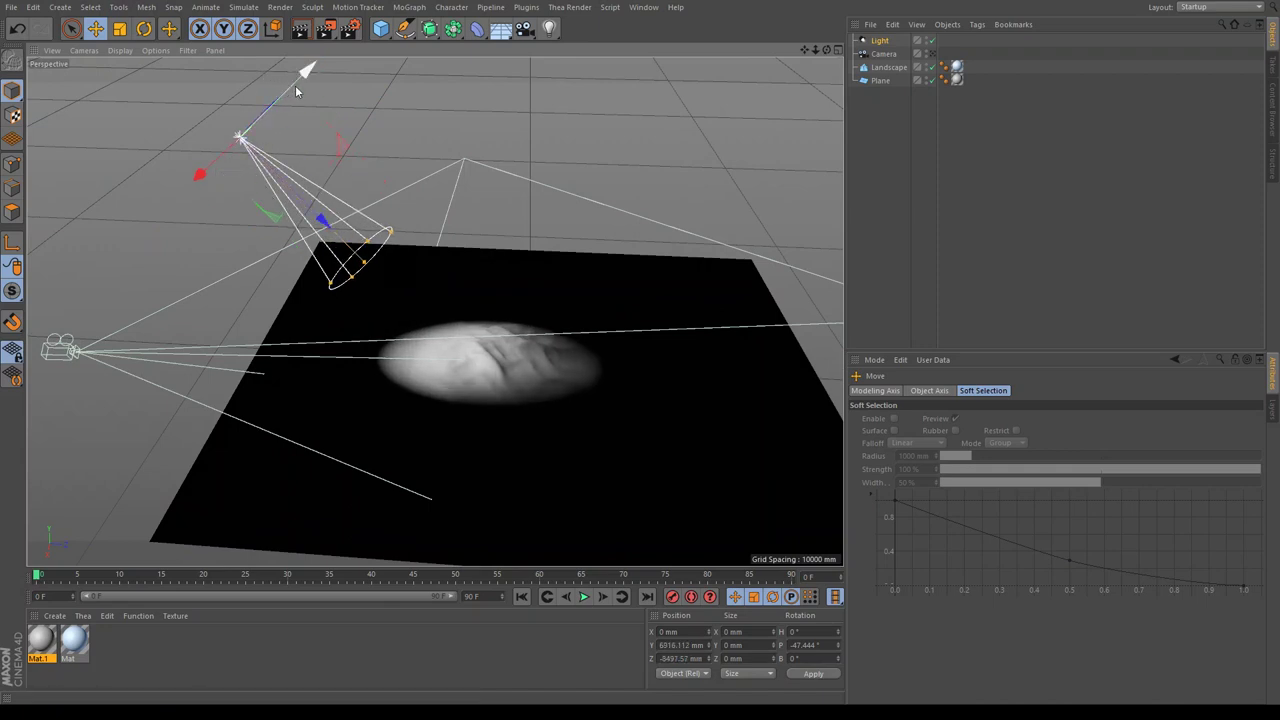
mouse_move(306, 63)
left_mouse_down()
mouse_move(318, 70)
mouse_move(303, 70)
left_mouse_up()
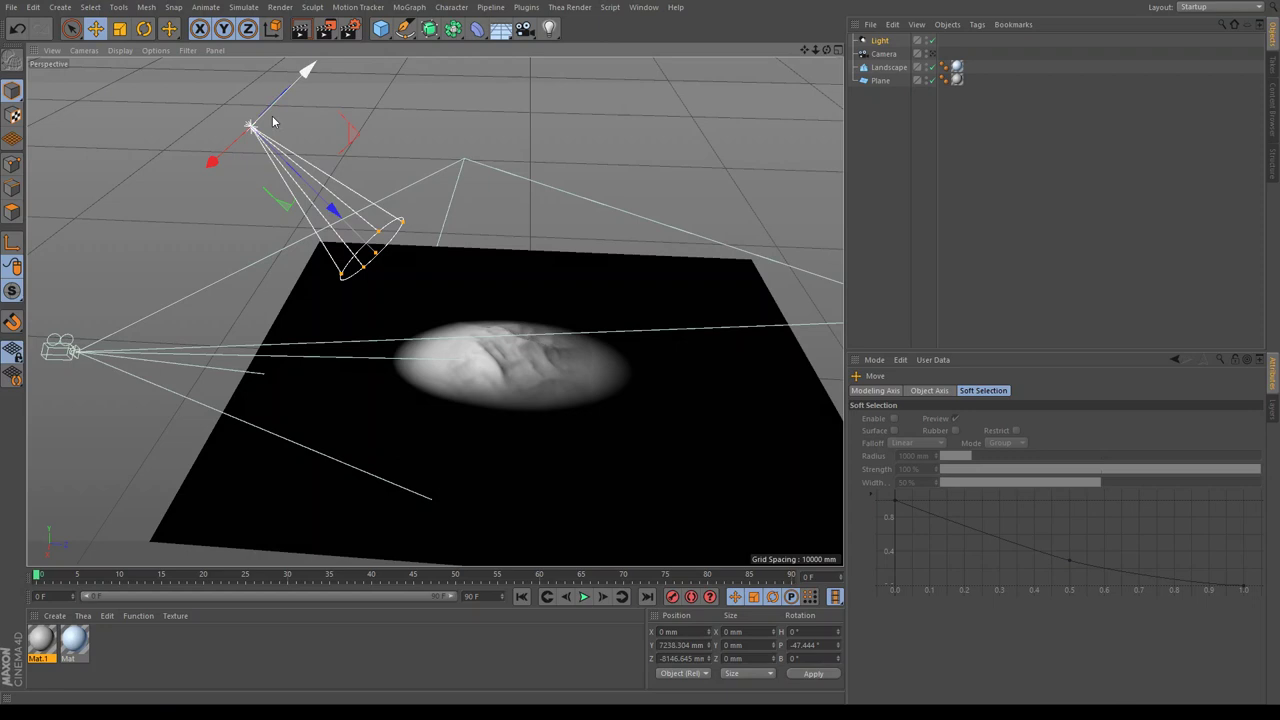
left_click(144, 28)
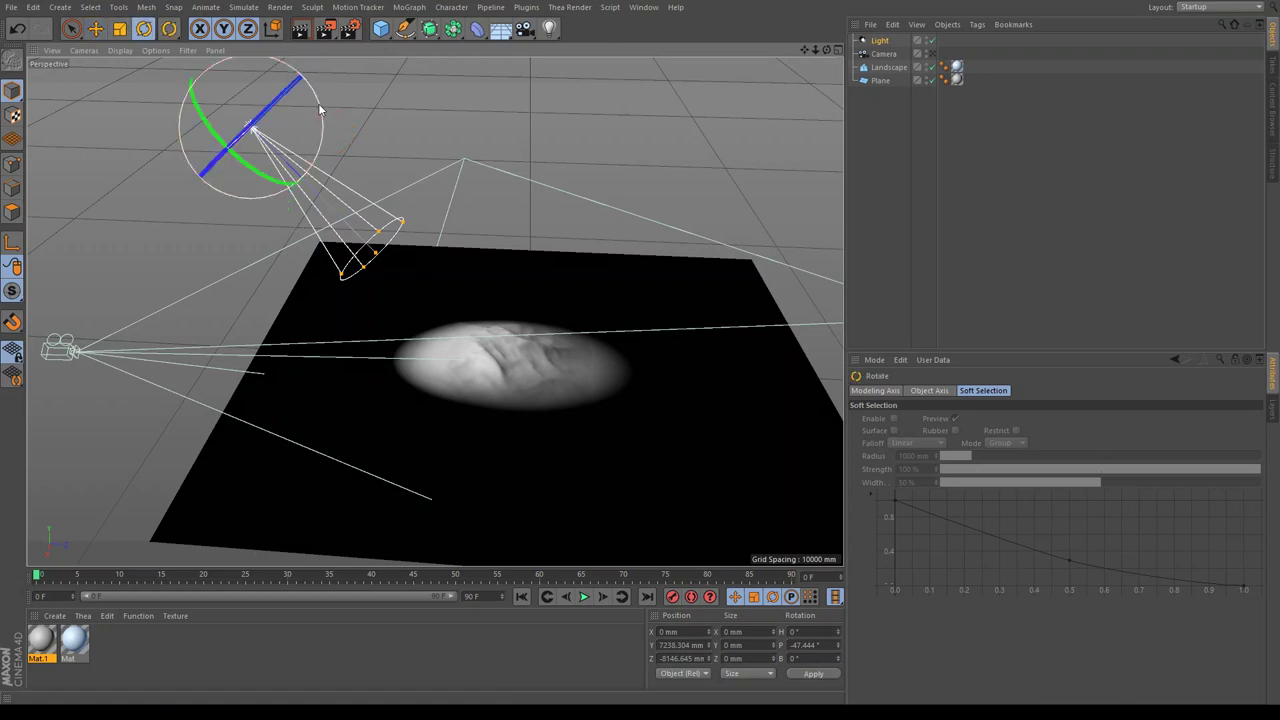
mouse_move(322, 110)
left_mouse_down()
mouse_move(320, 135)
mouse_move(420, 55)
left_mouse_up()
key("e")
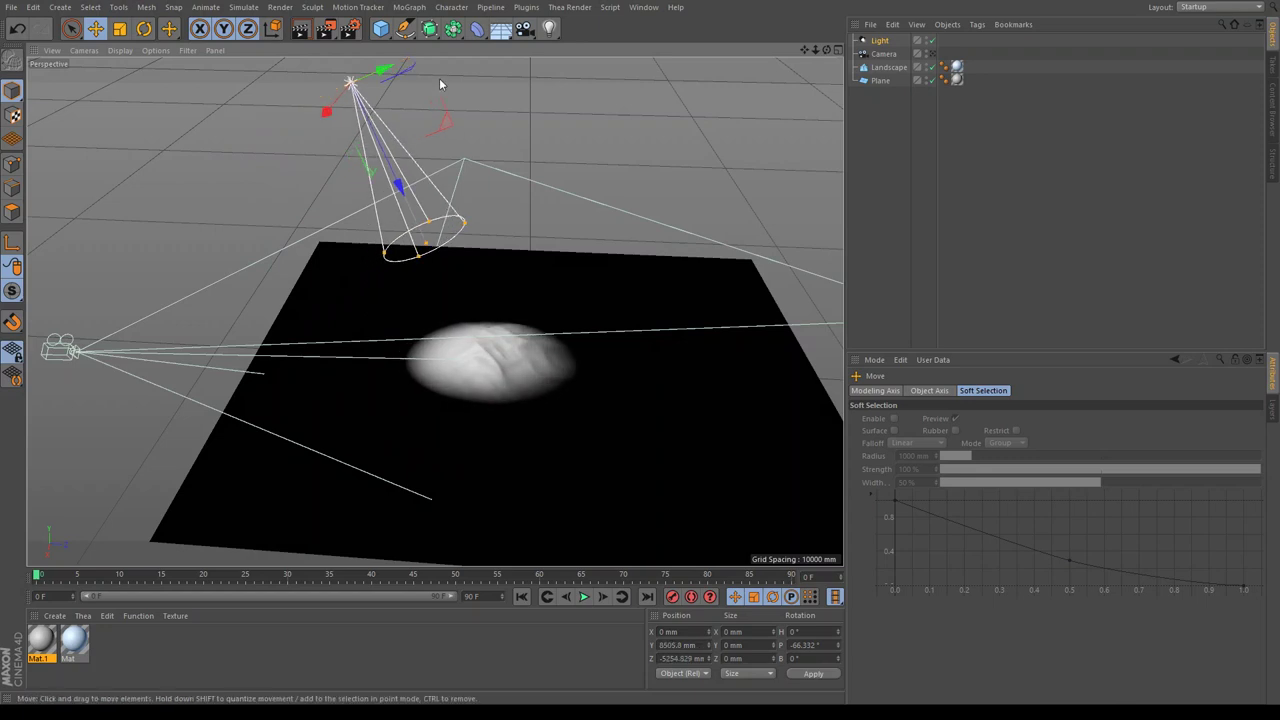
left_click_drag(379, 171, 482, 158)
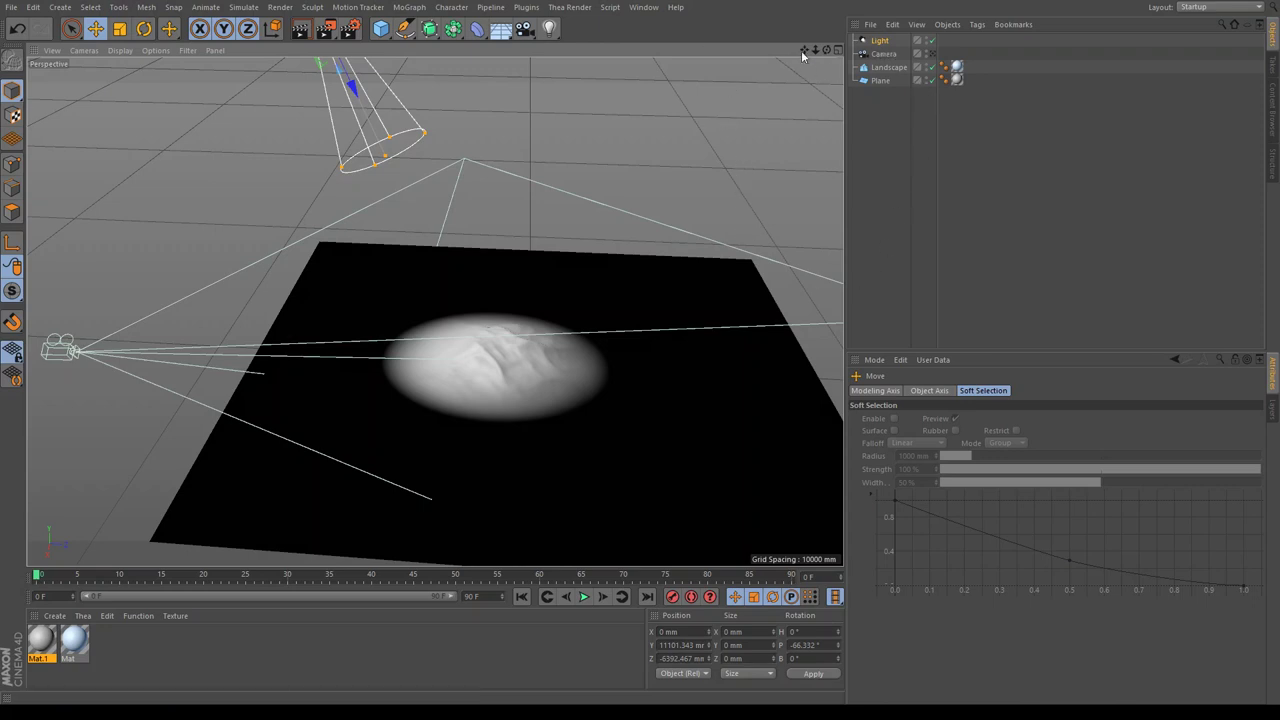
left_click_drag(802, 56, 686, 46)
Set the spotlight's Shadow to Shadow Maps (Soft) and Visible Light to Volumetric
left_click(882, 41)
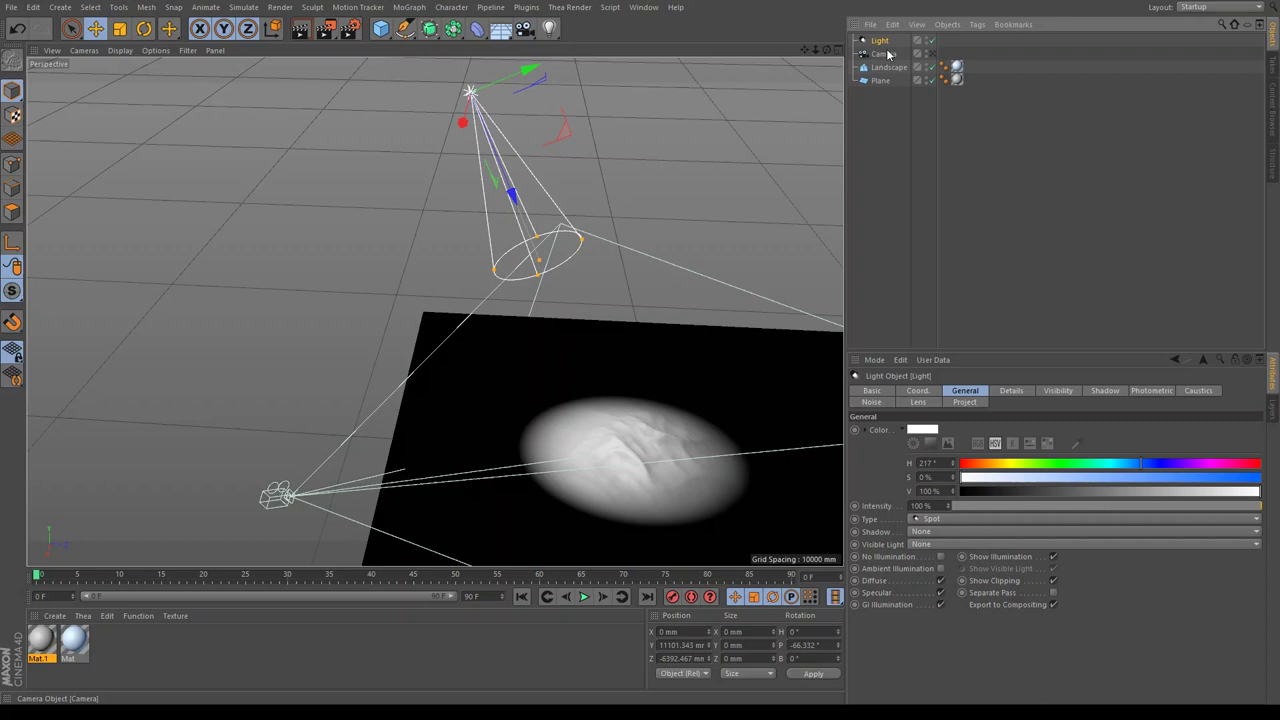
left_click(960, 560)
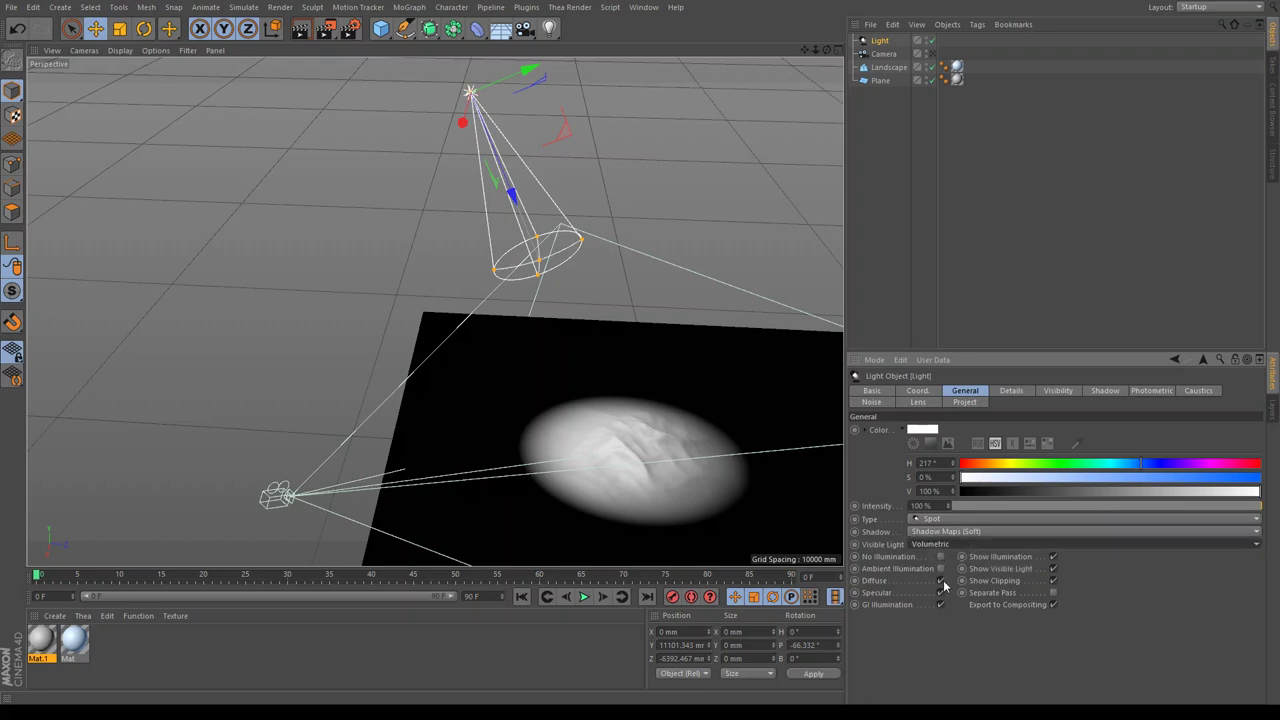
left_click(1018, 396)
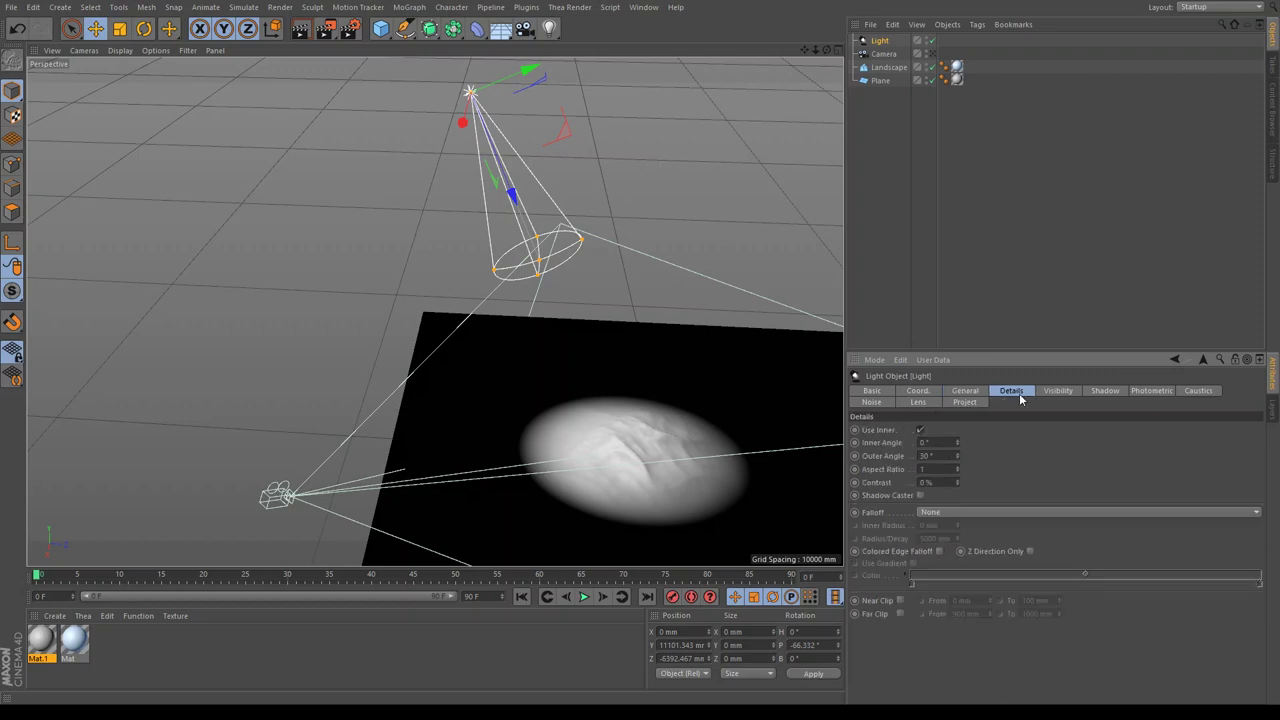
Drag the spotlight's inner falloff distance further down the volumetric cone
left_click(1056, 396)
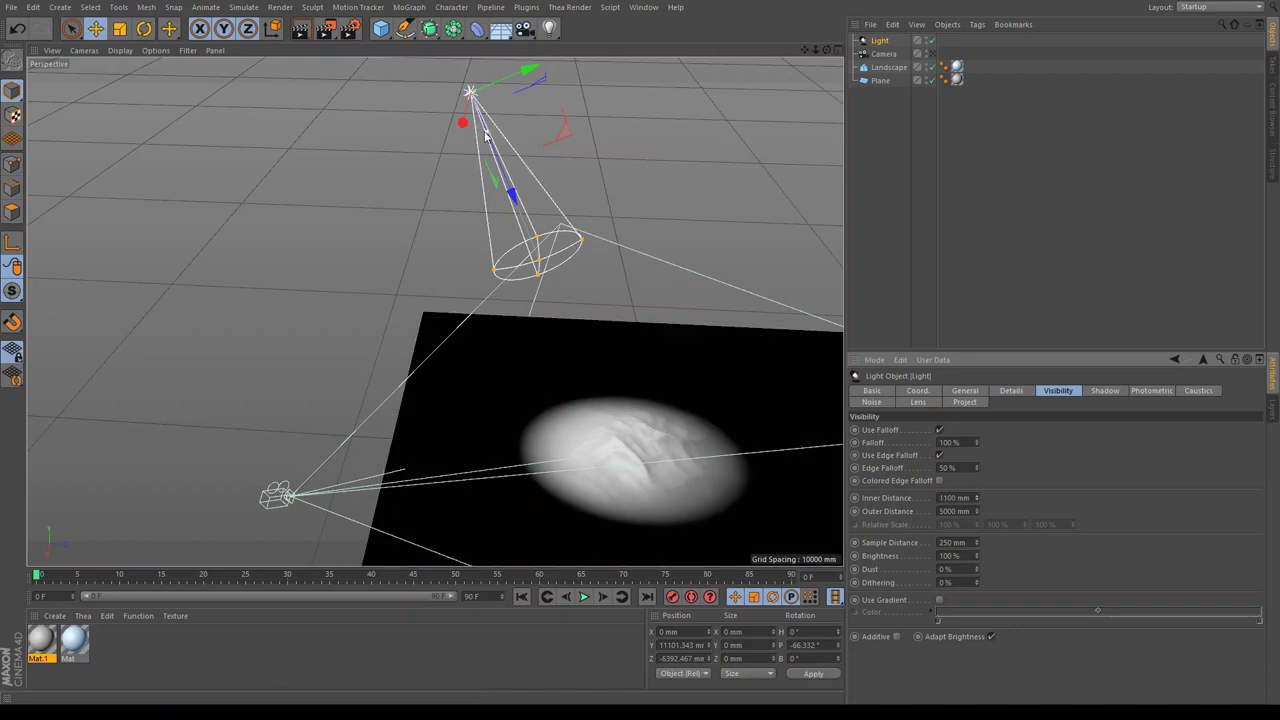
left_click_drag(490, 138, 643, 515)
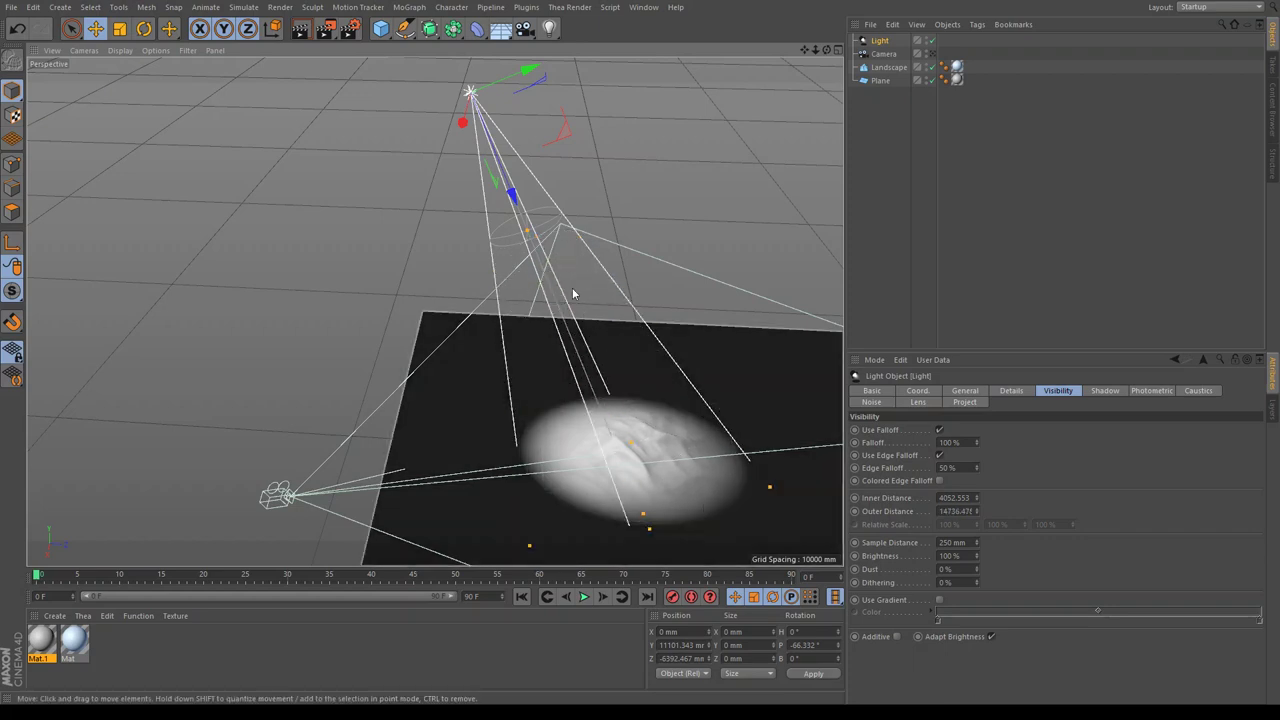
left_click_drag(538, 252, 694, 496)
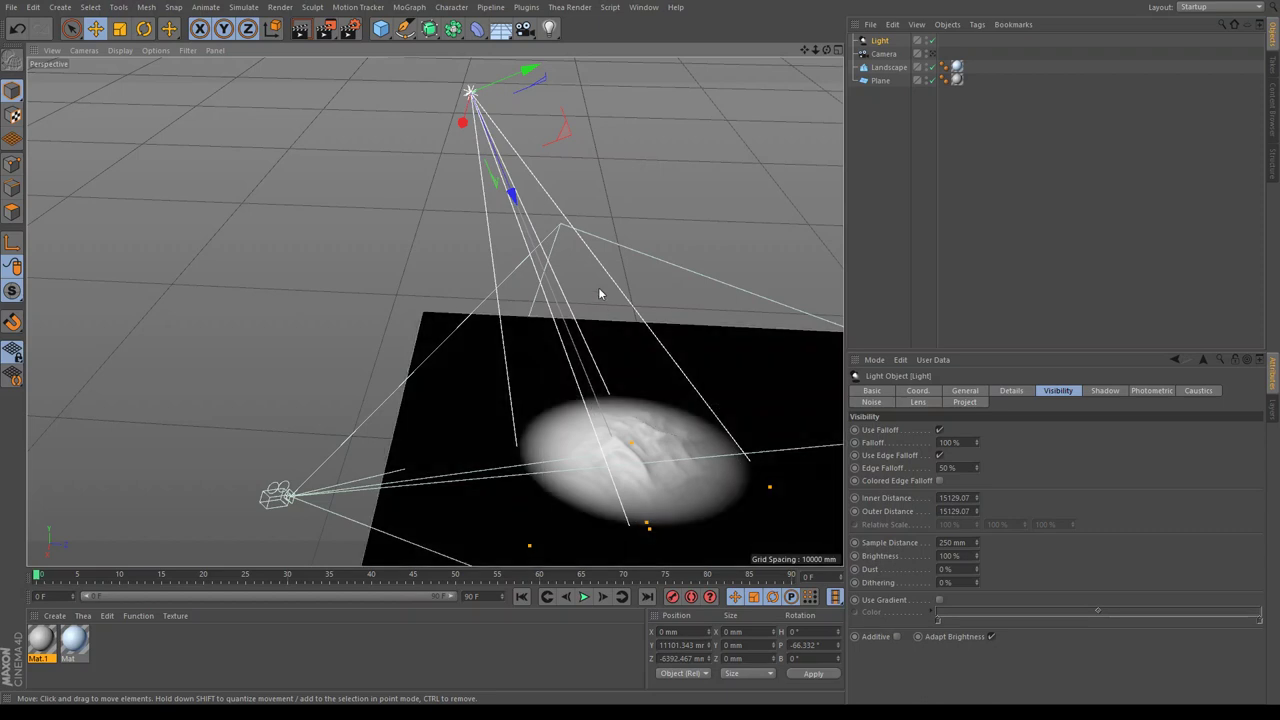
left_click(584, 274)
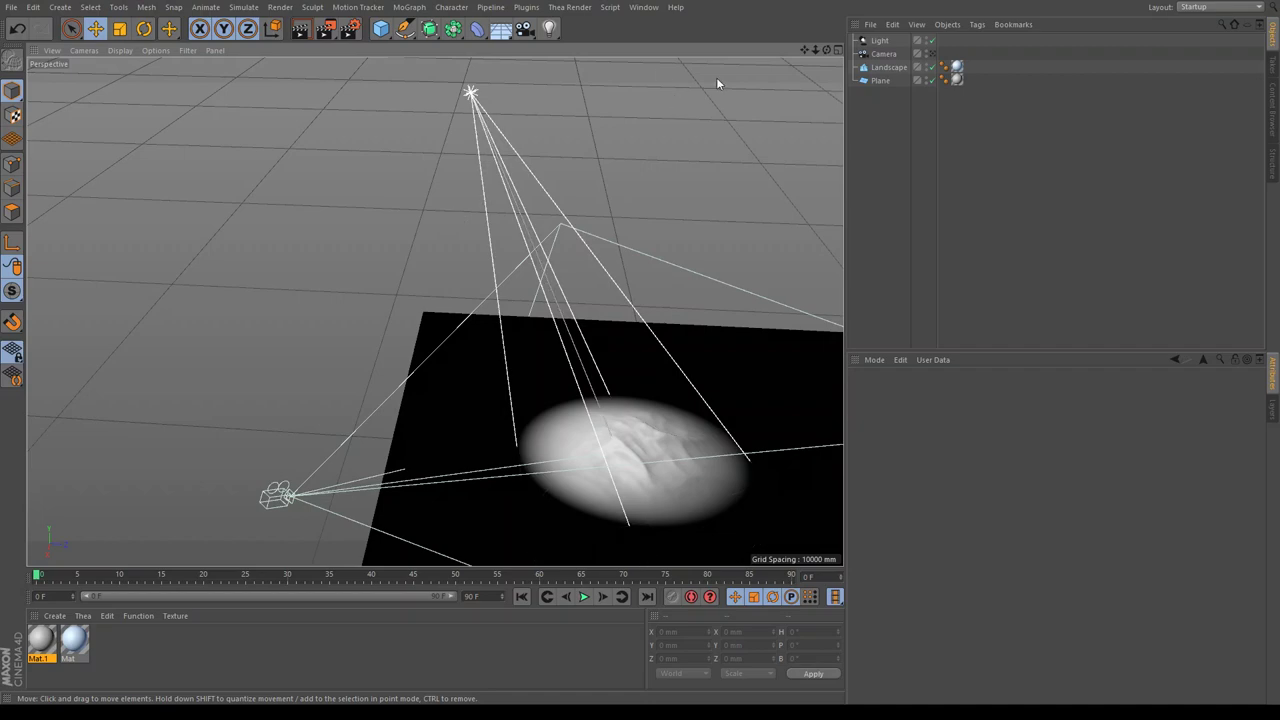
Orbit toward the lit landscape, look through the scene Camera, and reselect the light
left_click_drag(826, 49, 435, 309)
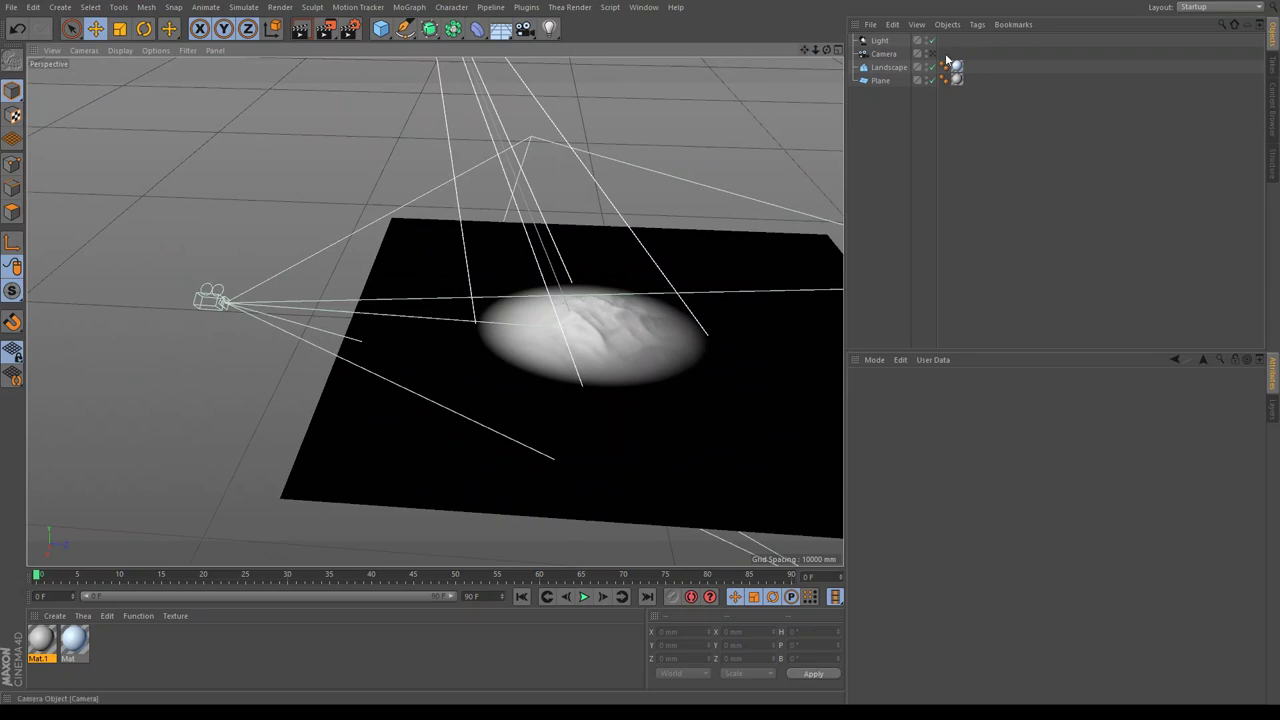
left_click(929, 54)
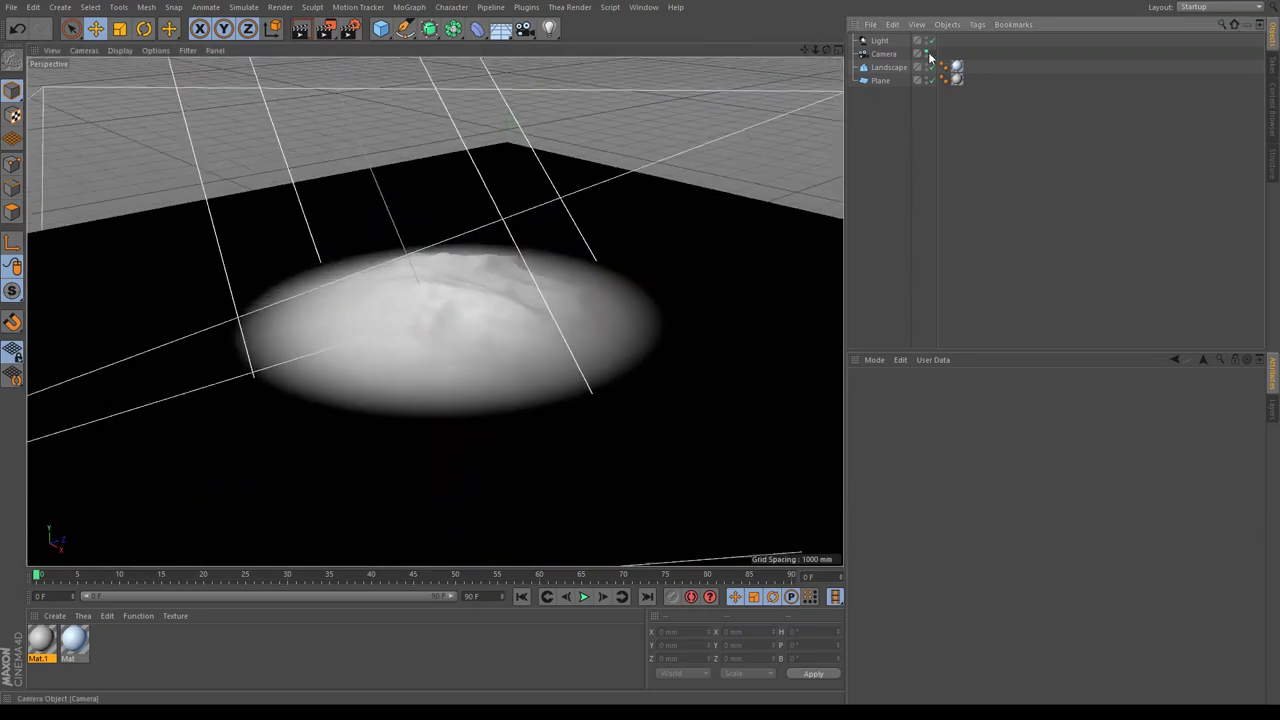
left_click(880, 41)
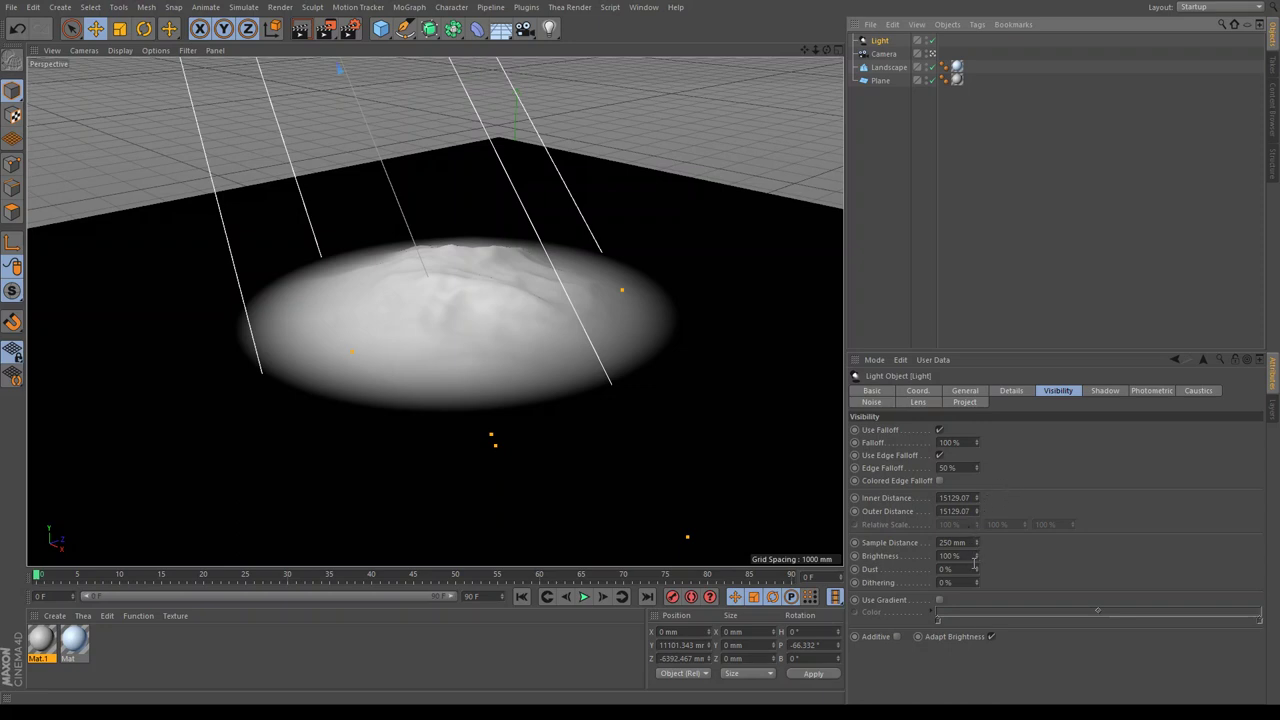
Give the volumetric beam 23% dust and slightly lower the spotlight's intensity
left_click_drag(977, 574, 977, 578)
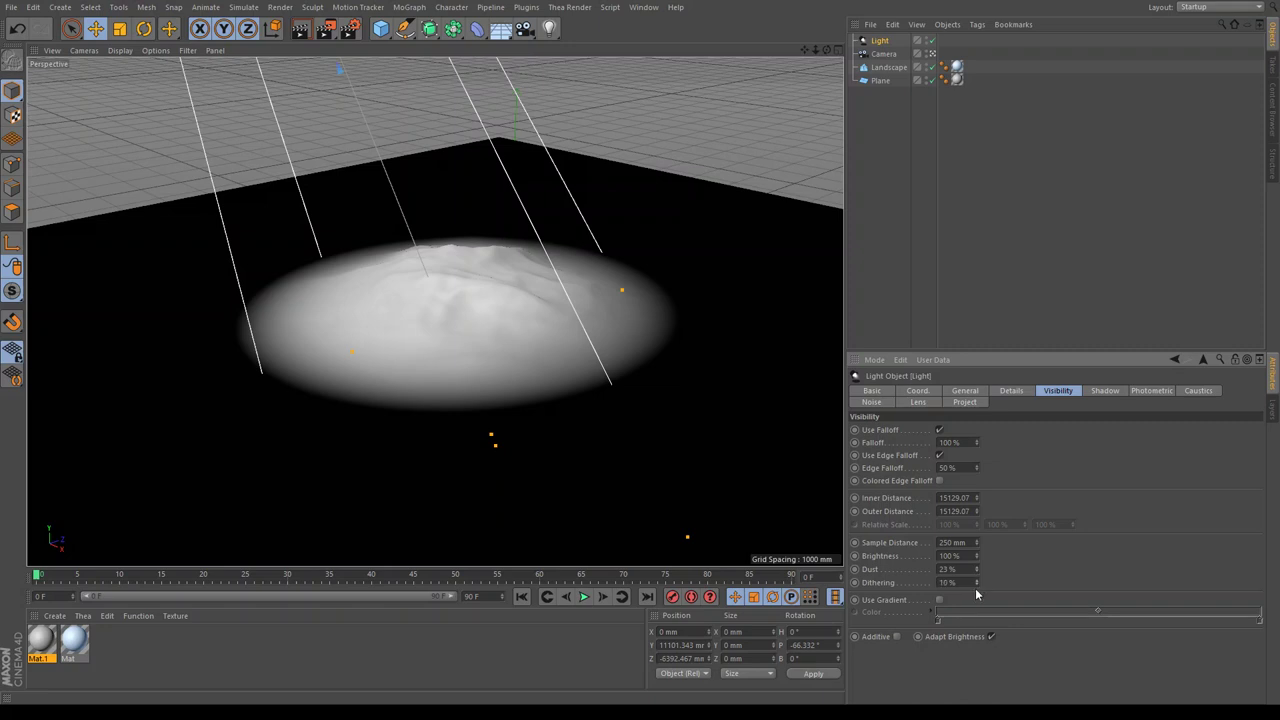
left_click(1022, 396)
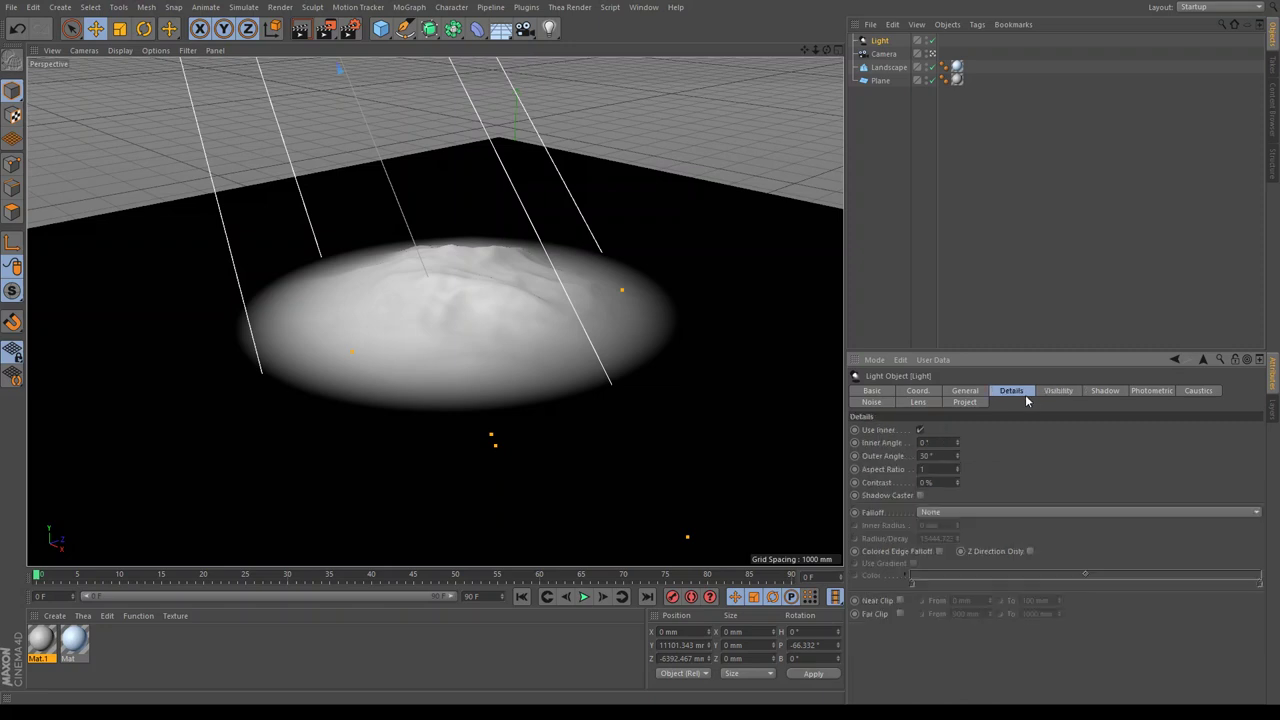
left_click(973, 393)
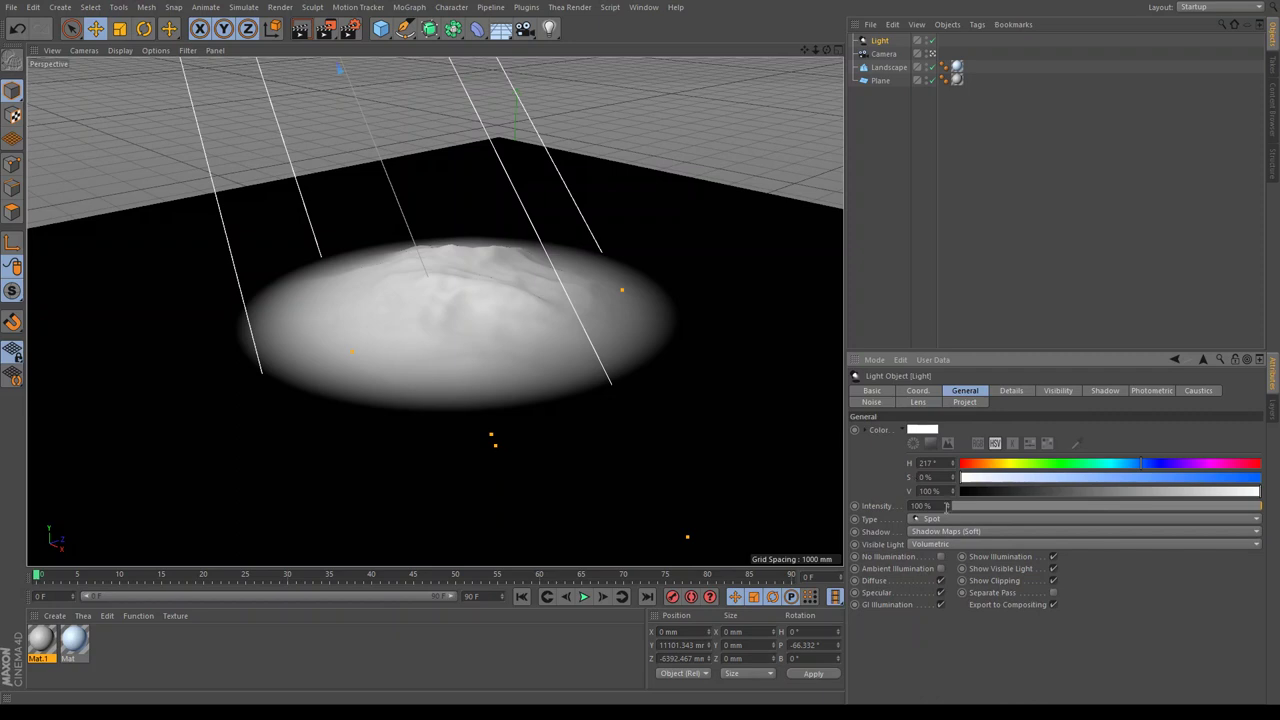
left_click_drag(948, 507, 948, 516)
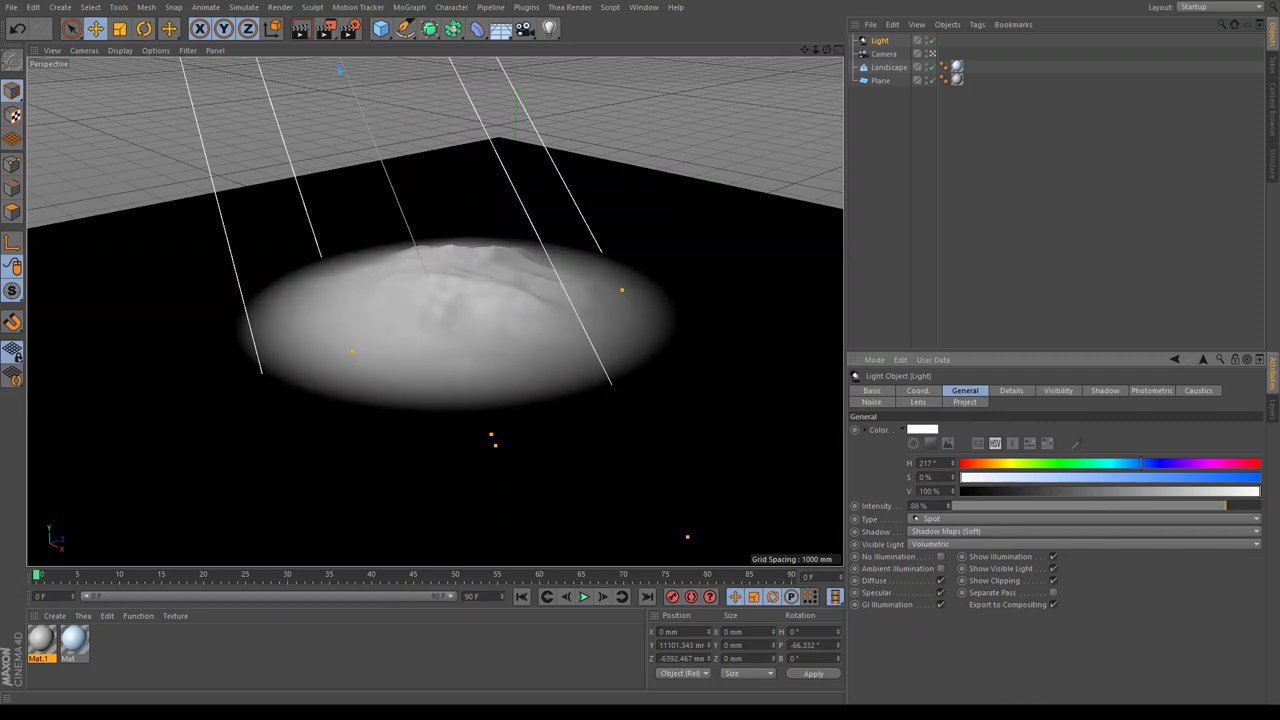
Recentre the view on the landscape and render a test preview of the beam
left_click(1012, 391)
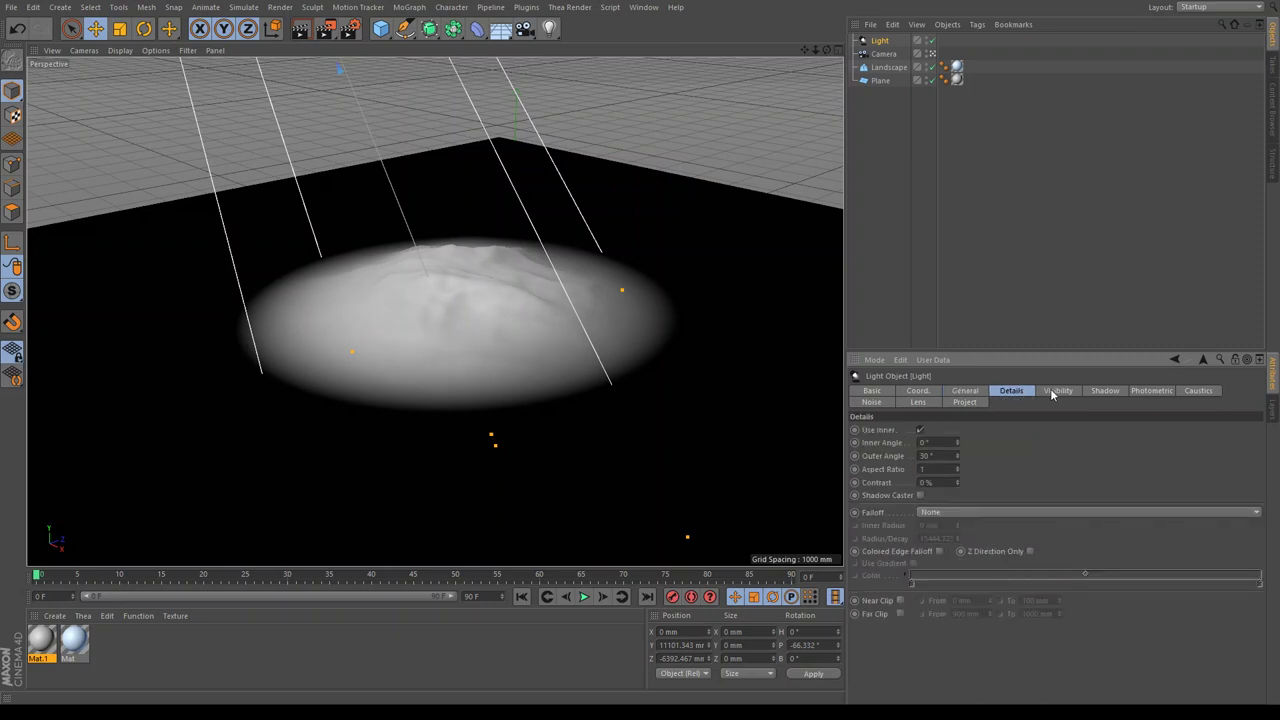
left_click(1055, 391)
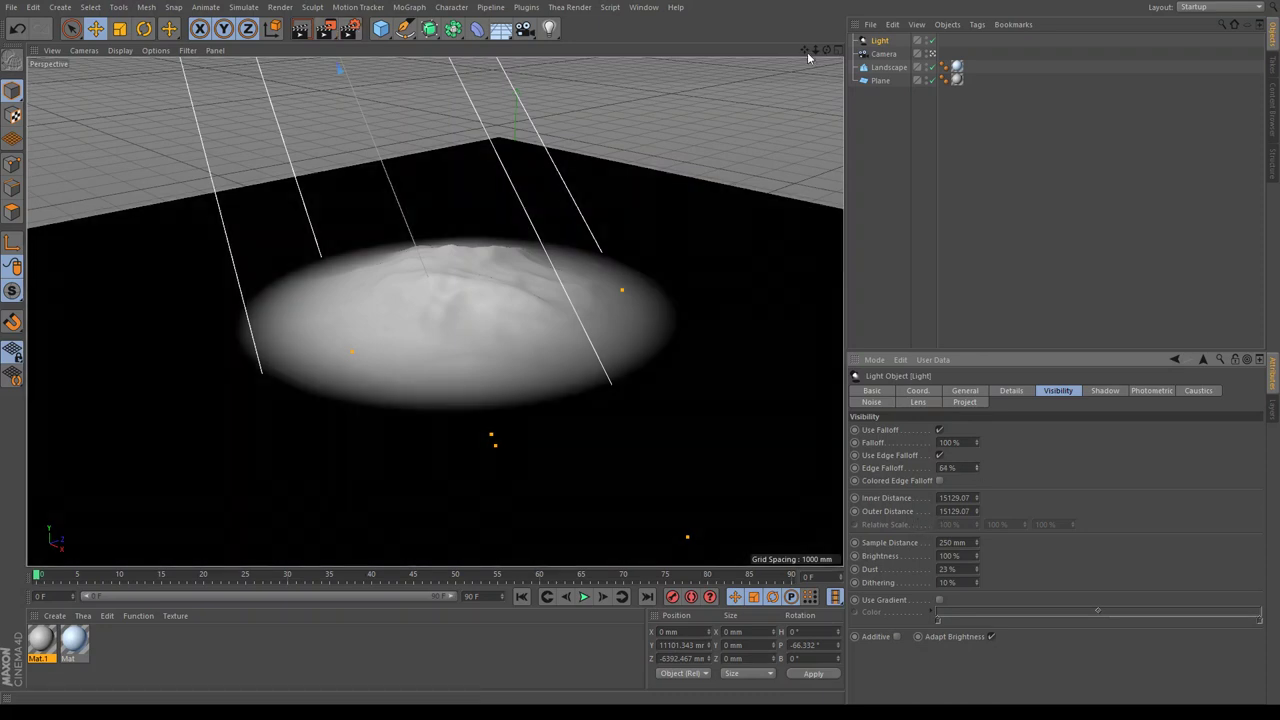
left_click_drag(804, 50, 802, 50)
left_click(299, 30)
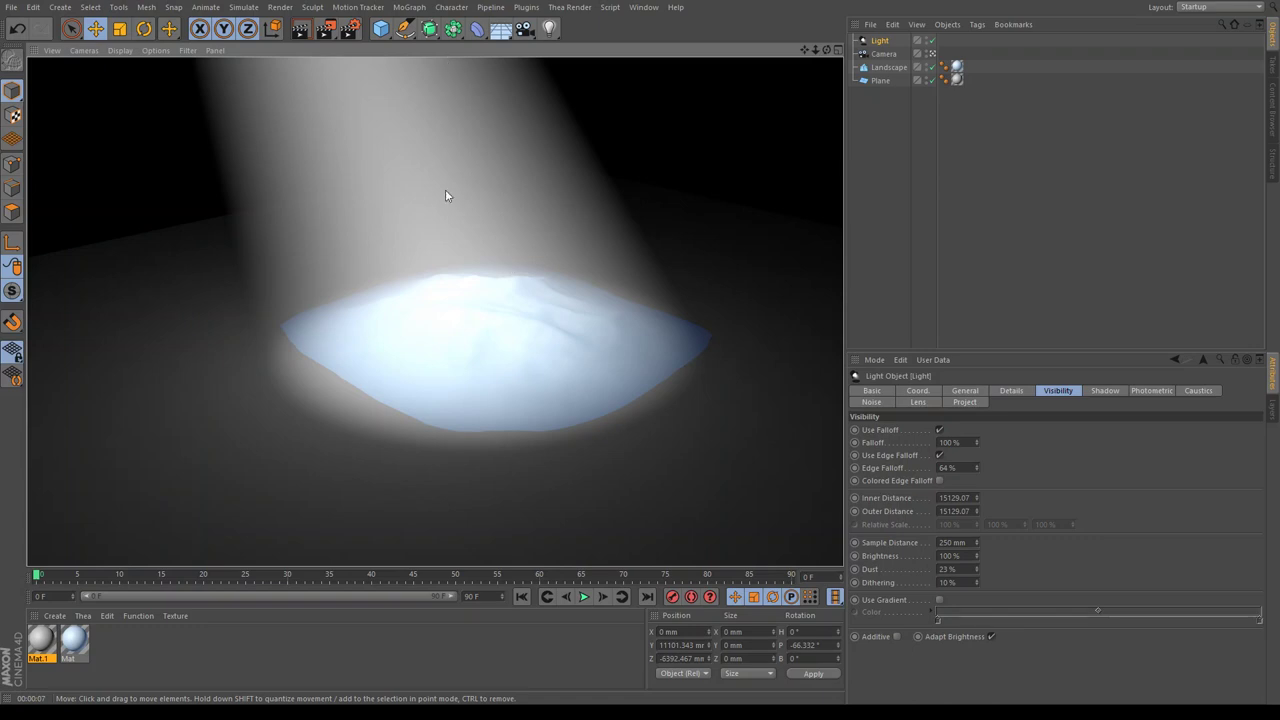
left_click(776, 124)
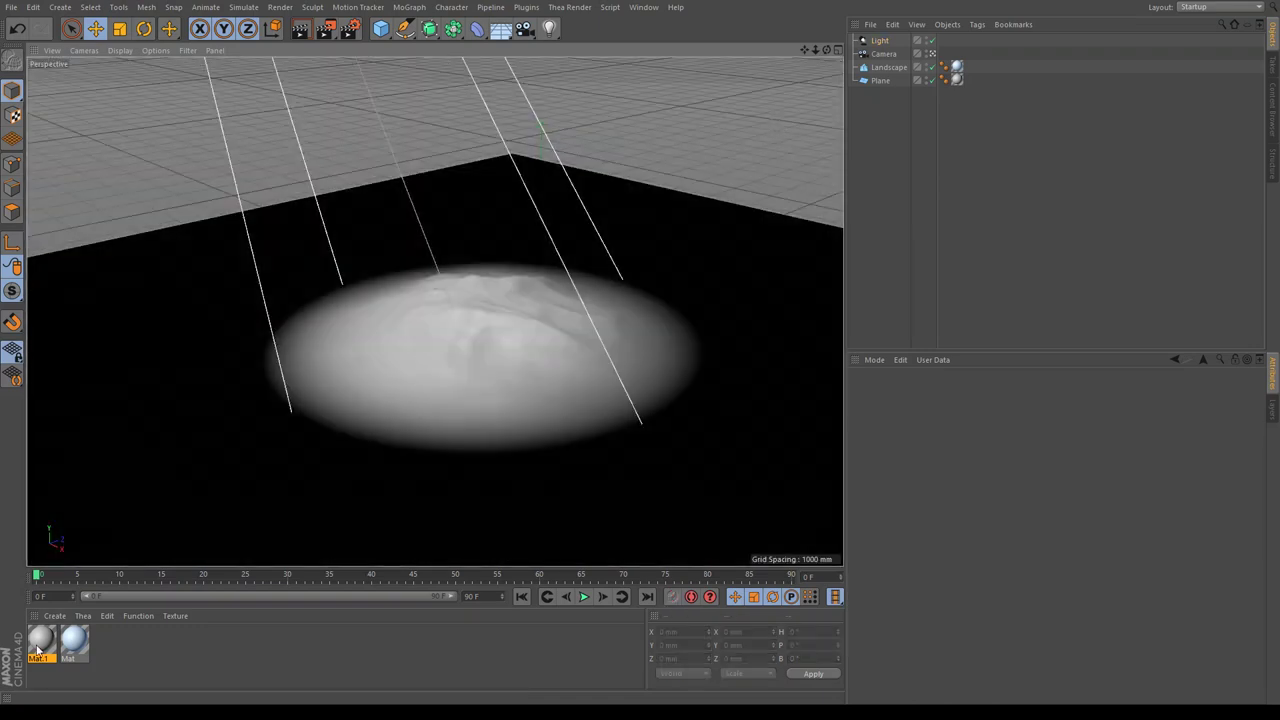
Apply Mat.1 to the plane, darken its colour to about 9% value, and render from a lower view
left_click_drag(38, 650, 261, 383)
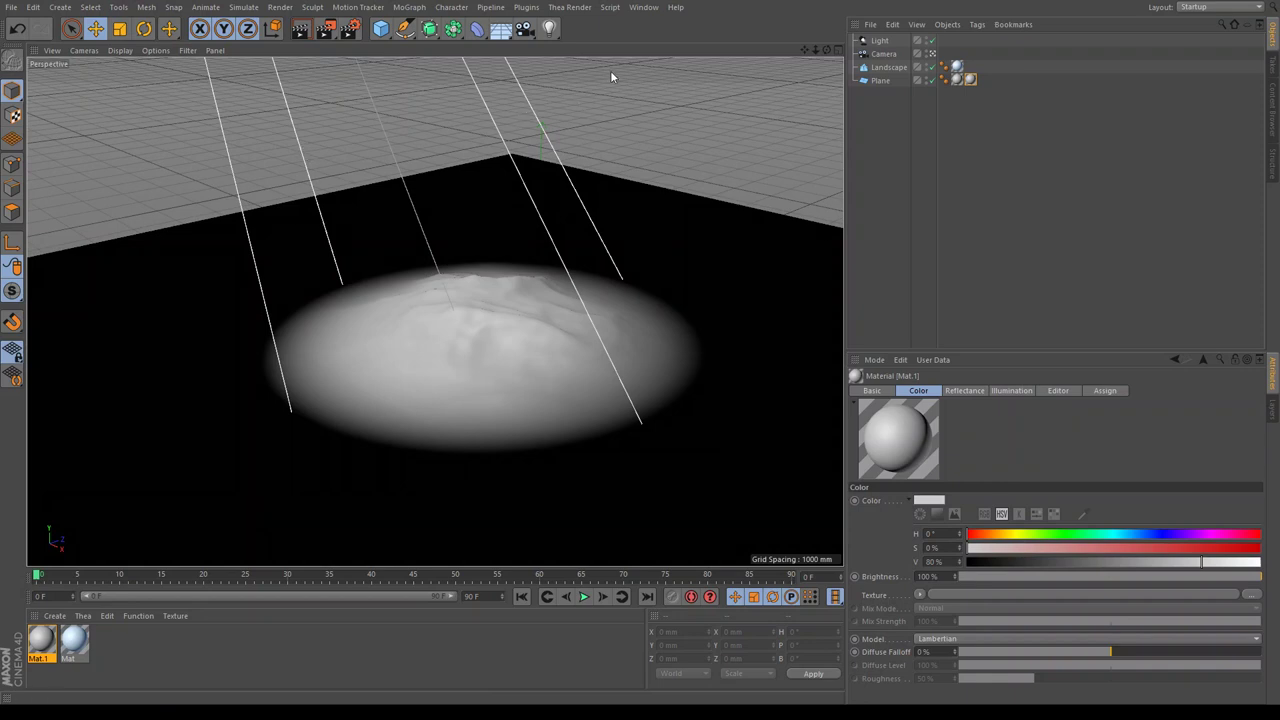
mouse_move(1029, 563)
left_mouse_down()
mouse_move(978, 566)
mouse_move(993, 565)
left_mouse_up()
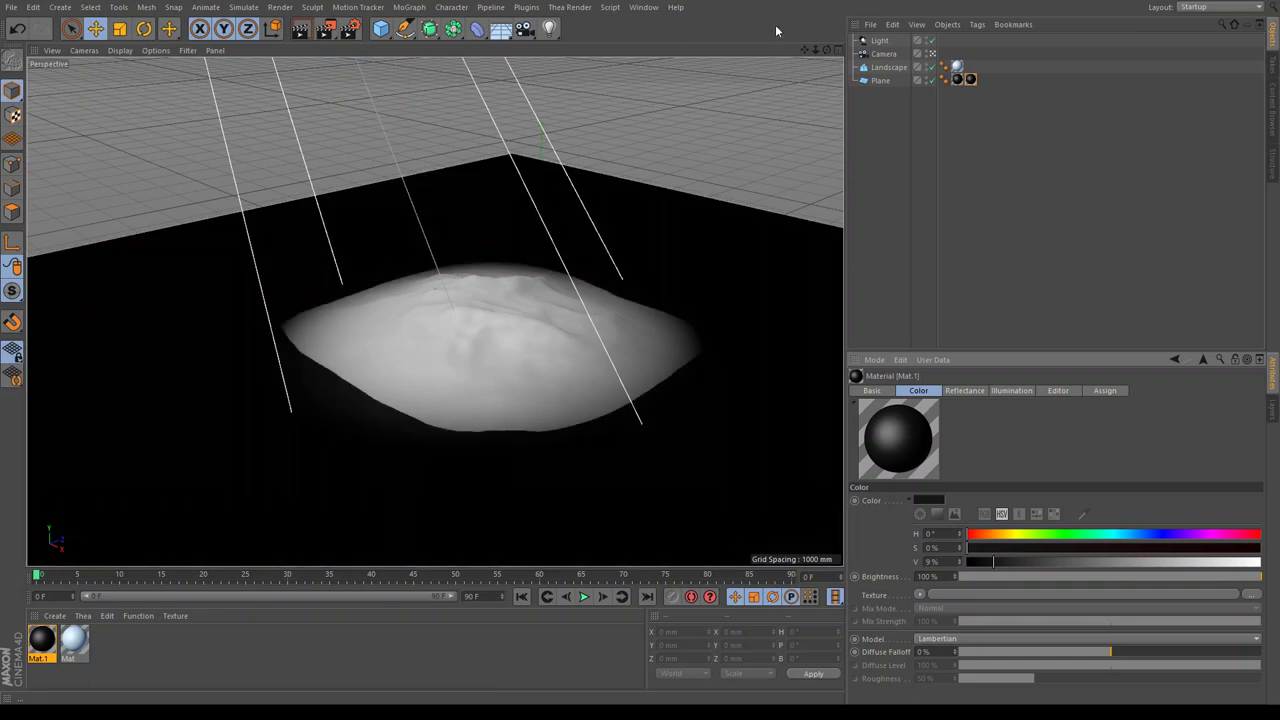
left_click_drag(806, 50, 804, 80)
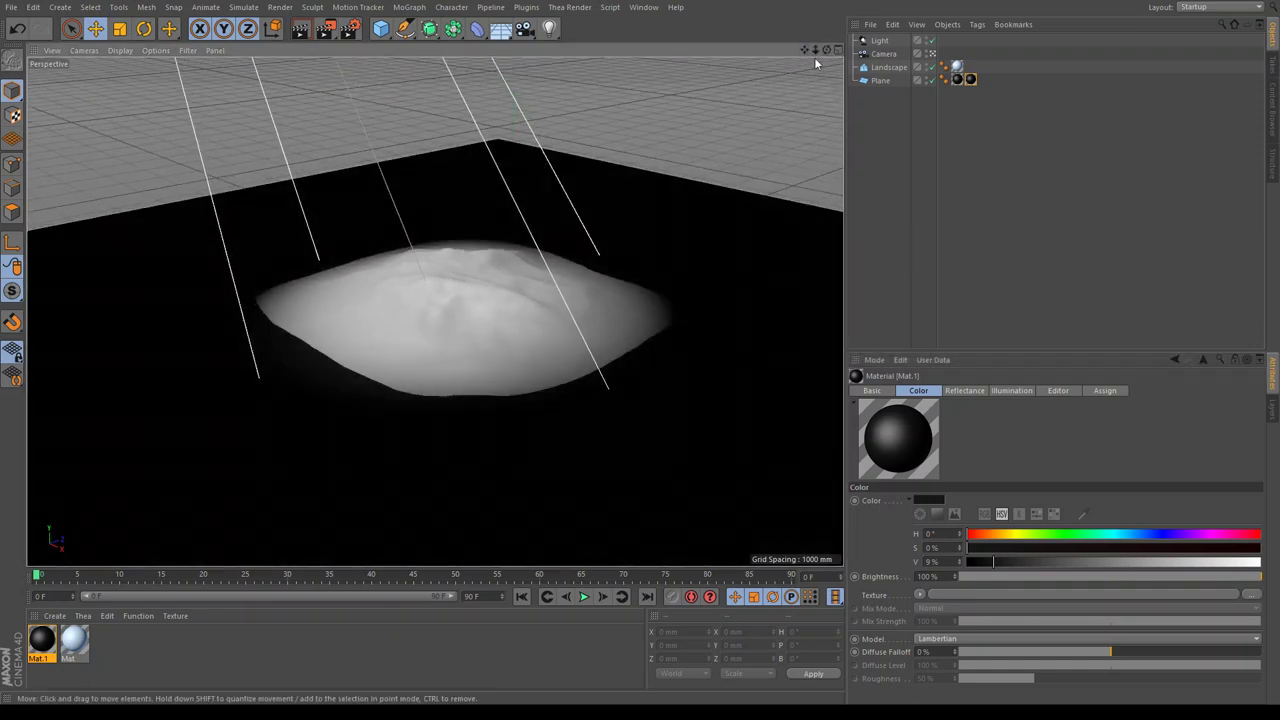
mouse_move(826, 50)
left_mouse_down()
mouse_move(826, 90)
mouse_move(775, 83)
left_mouse_up()
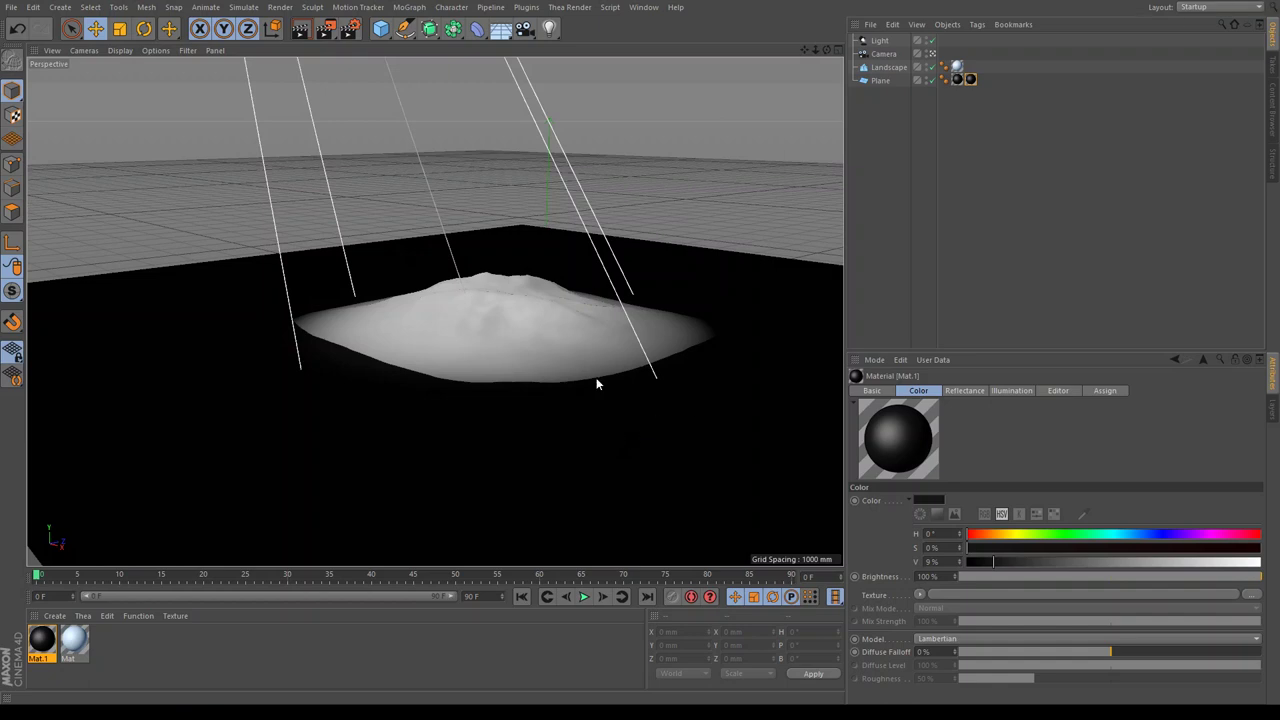
left_click(300, 28)
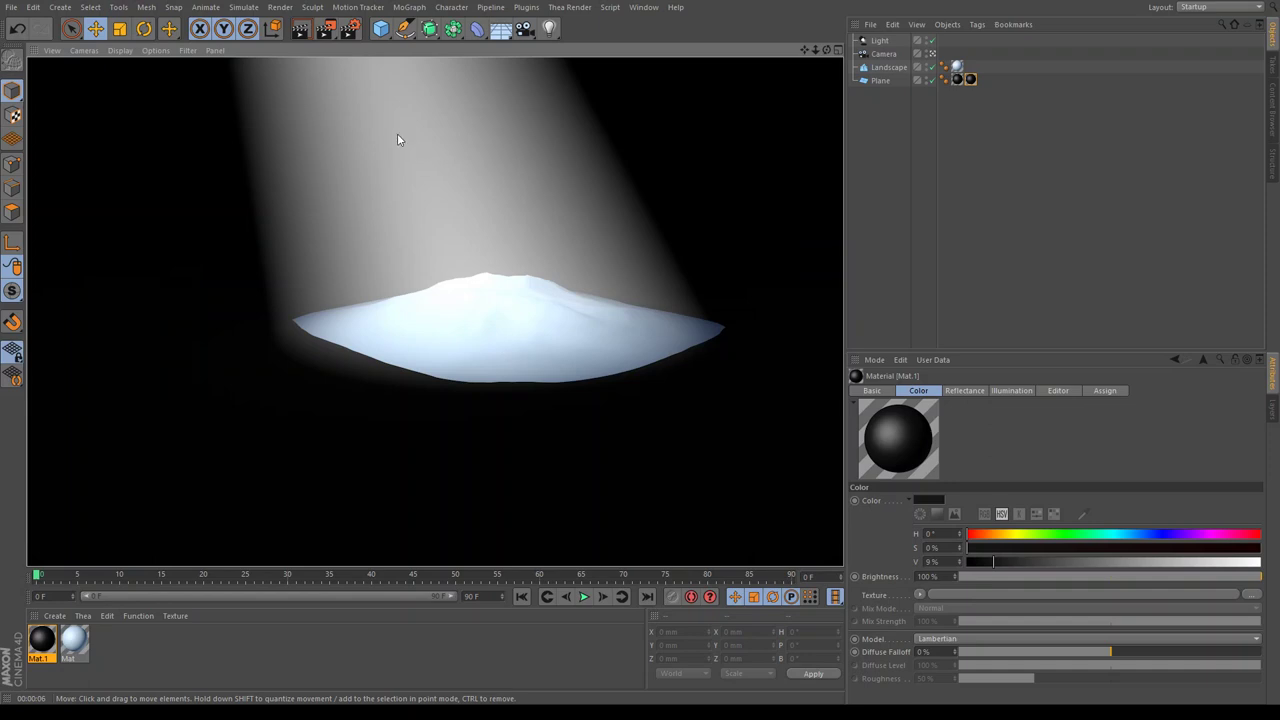
Tint the spotlight light blue with 51% colour saturation and render the view
left_click(879, 40)
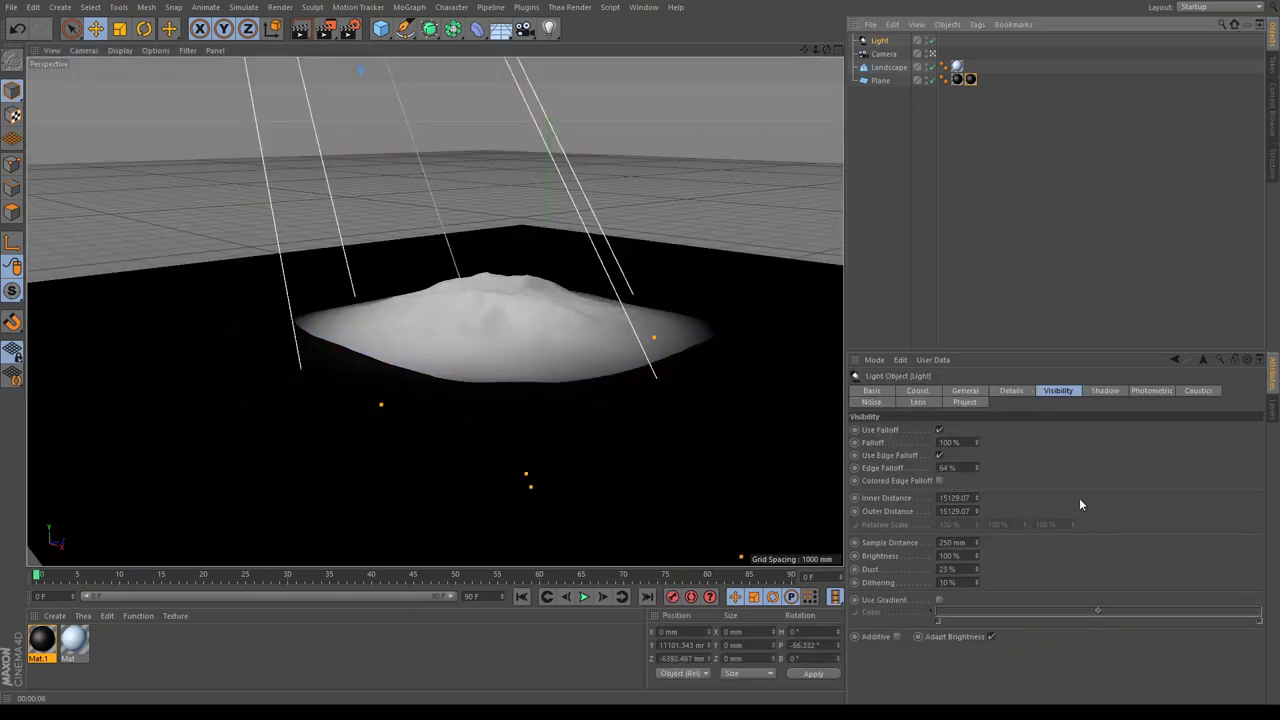
left_click(917, 390)
left_click(965, 390)
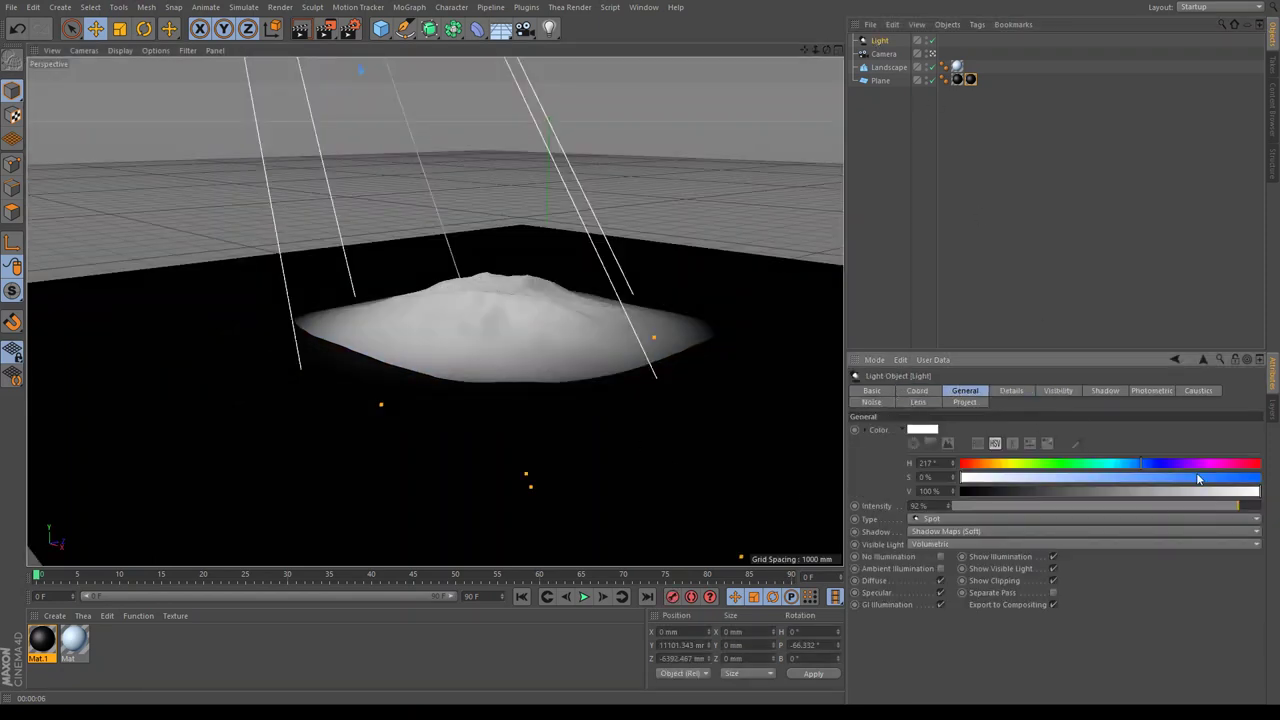
left_click_drag(987, 482, 1123, 483)
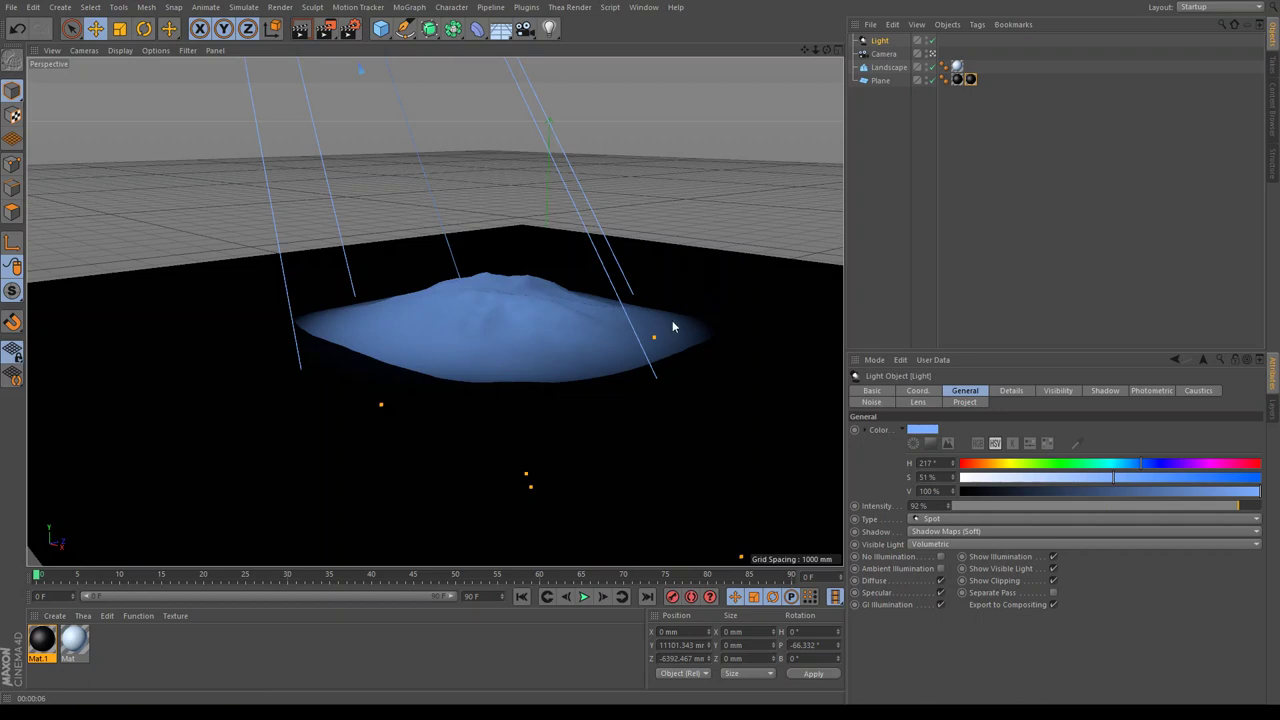
key("ctrl+r")
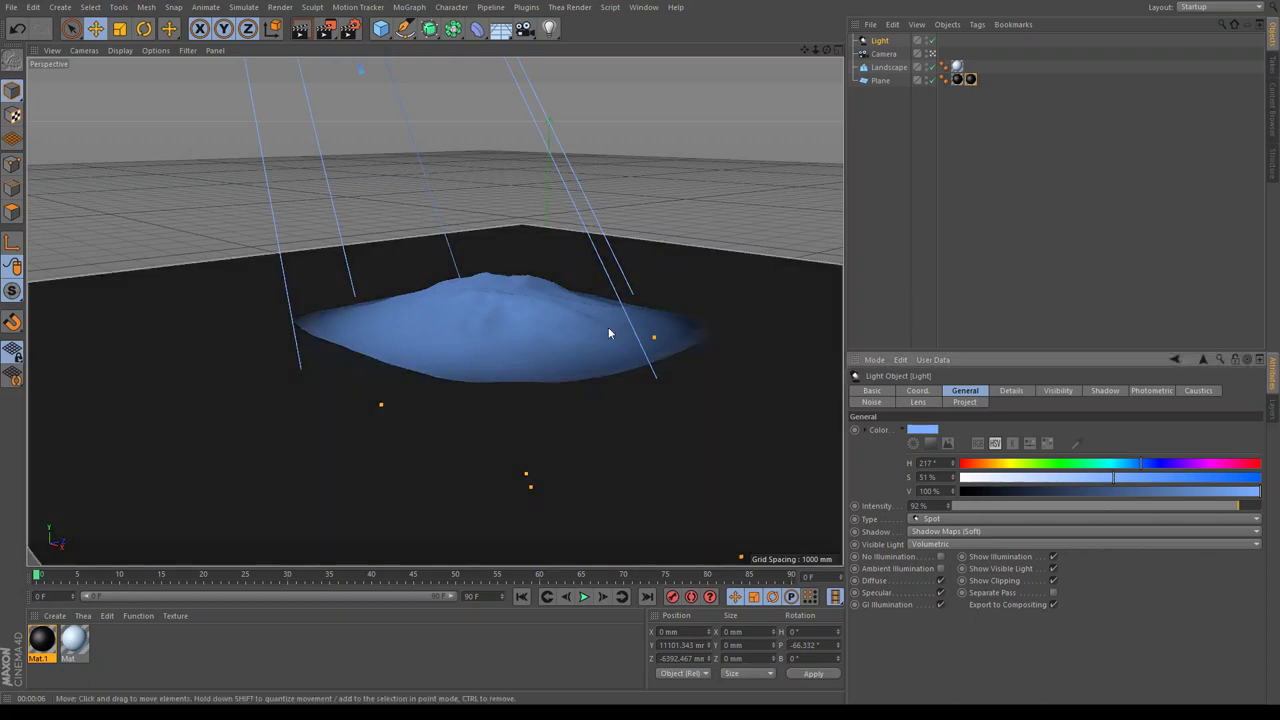